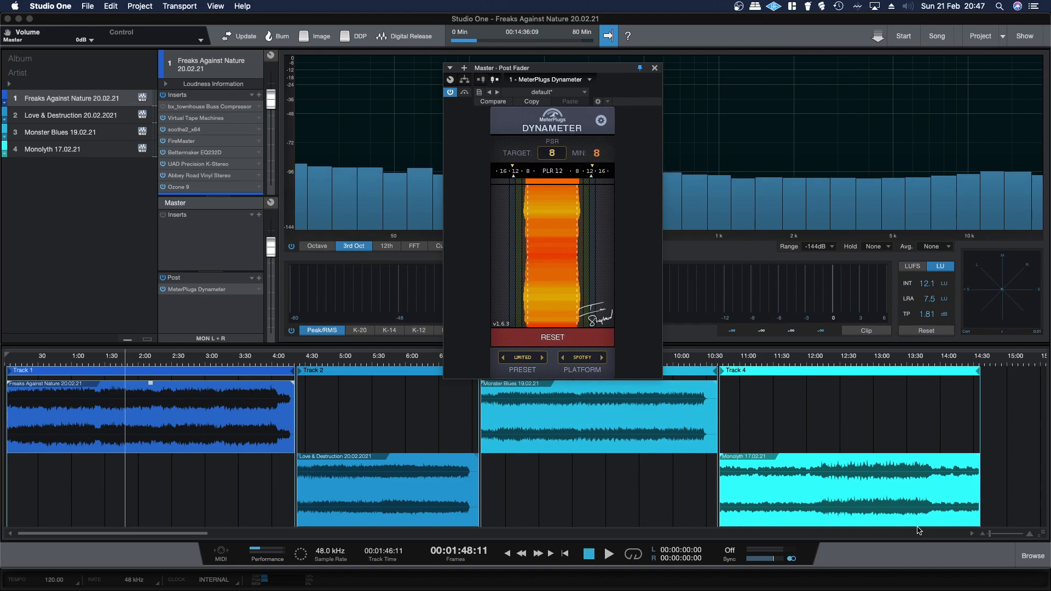
{"action": "left_click_drag", "start_coordinate": [532, 63], "coordinate": [521, 92]}
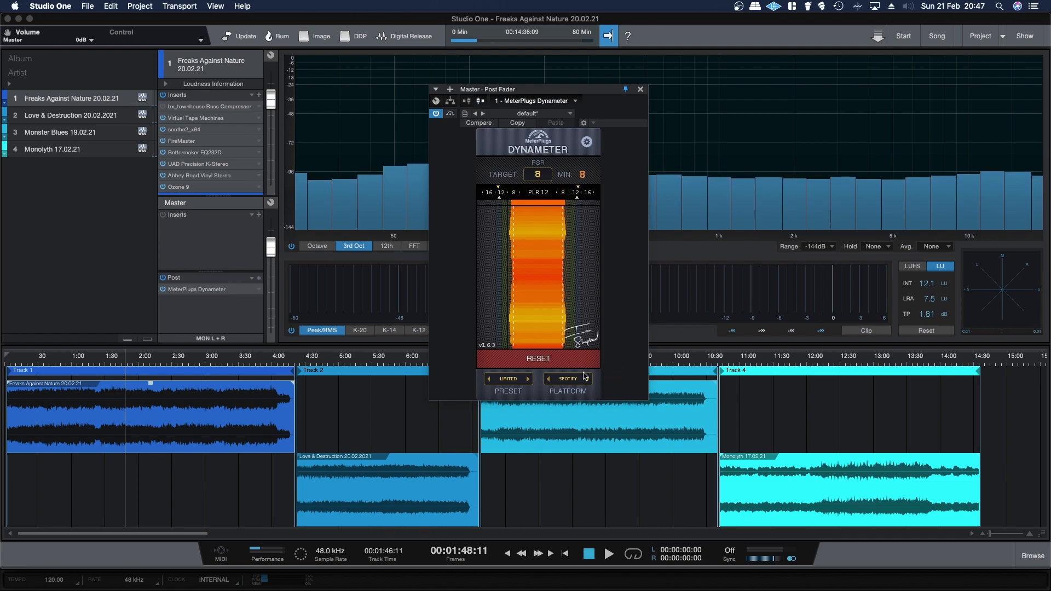
{"action": "left_click_drag", "start_coordinate": [528, 90], "coordinate": [512, 84]}
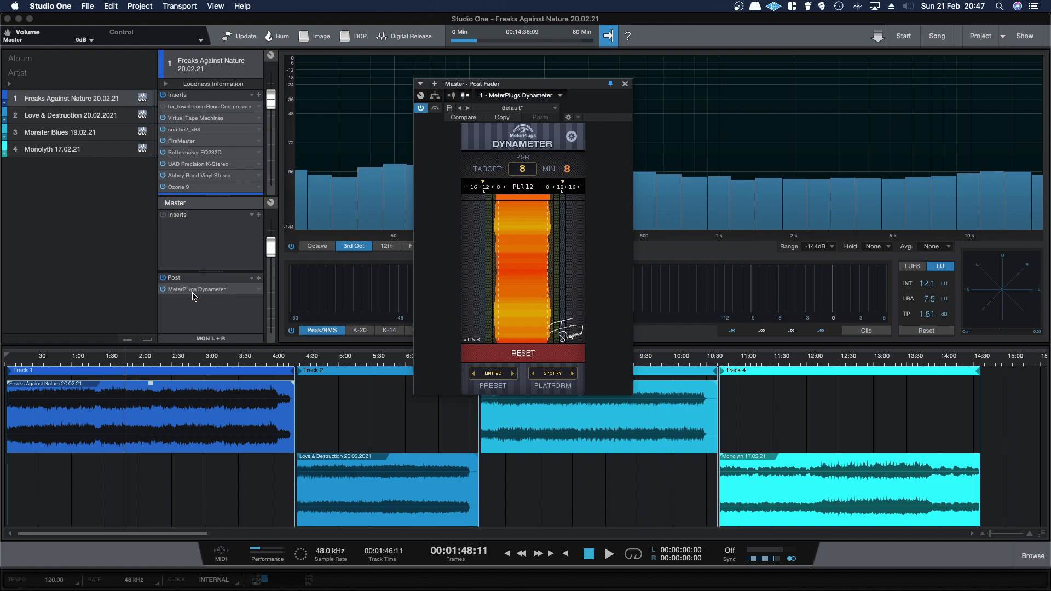
{"action": "left_click_drag", "start_coordinate": [478, 84], "coordinate": [523, 75]}
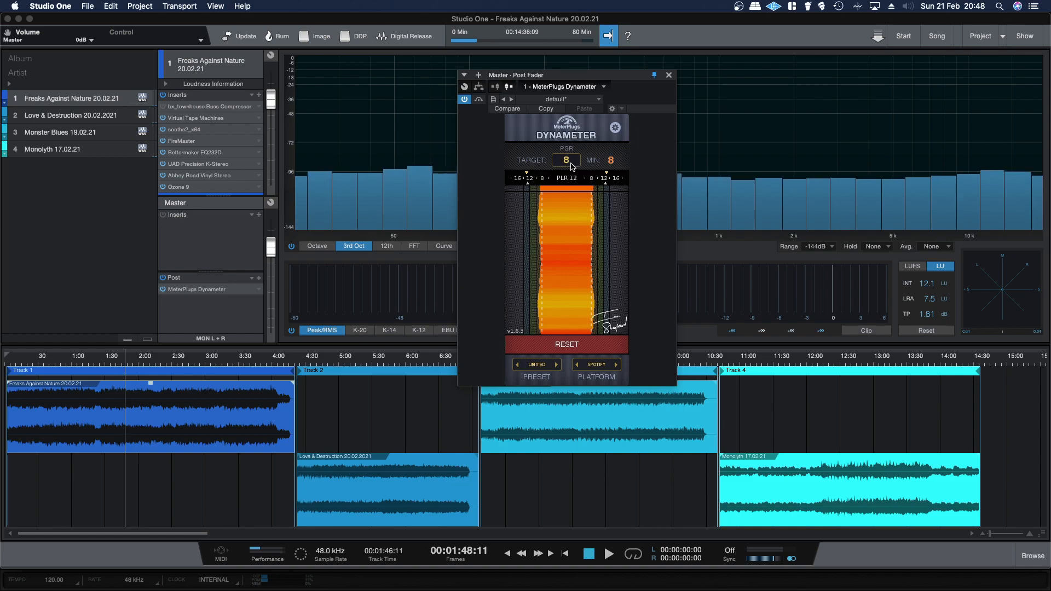
- Cycle through the Dynameter's presets, including Balanced, and return to Limited
{"action": "left_click", "coordinate": [517, 365]}
{"action": "left_click", "coordinate": [517, 365]}
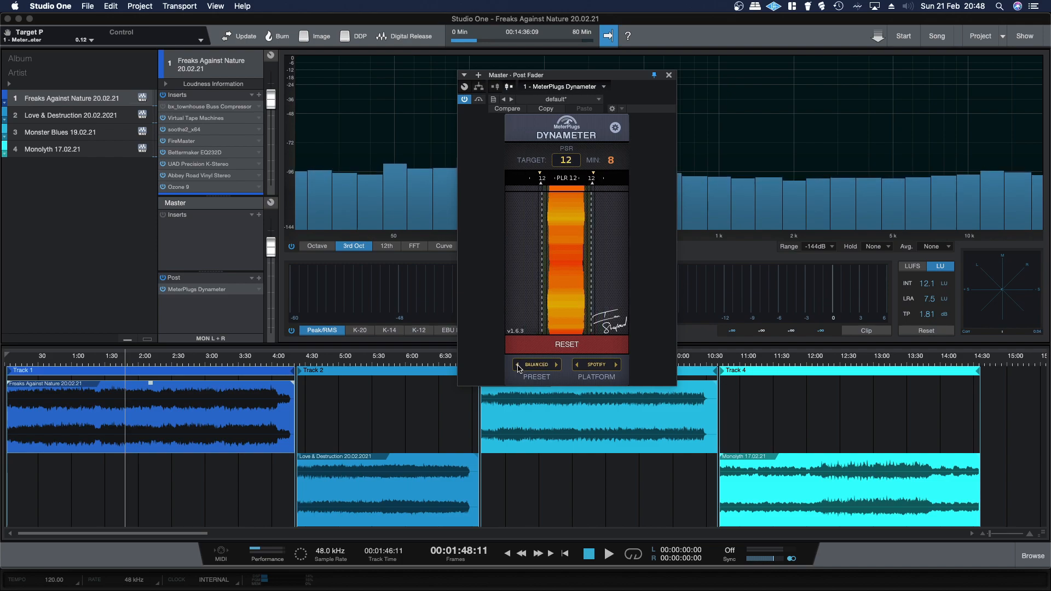
{"action": "left_click", "coordinate": [517, 365]}
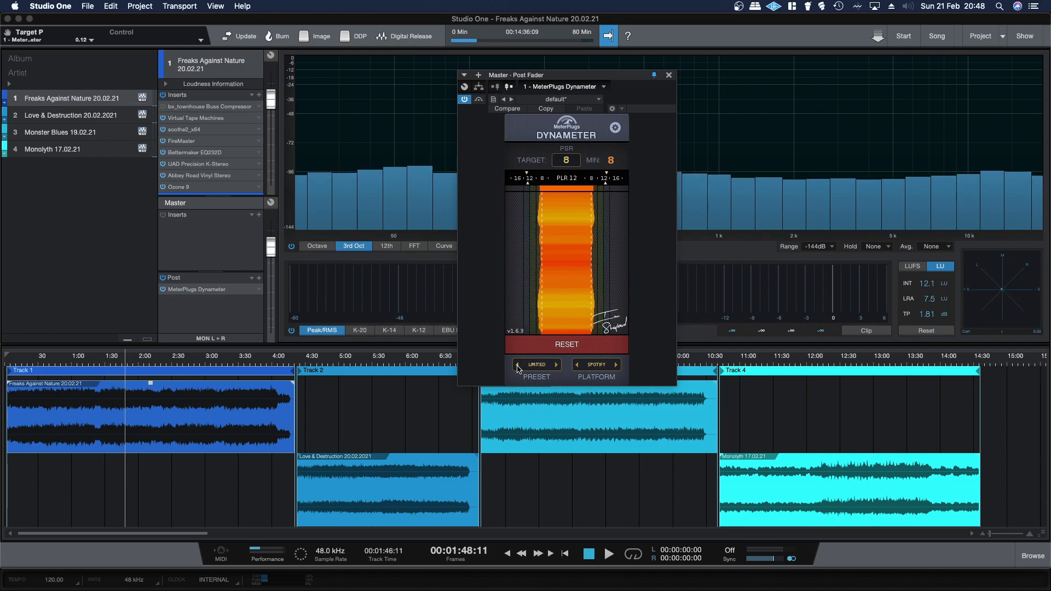
{"action": "left_click", "coordinate": [518, 365]}
{"action": "left_click", "coordinate": [518, 365]}
{"action": "left_click", "coordinate": [517, 364]}
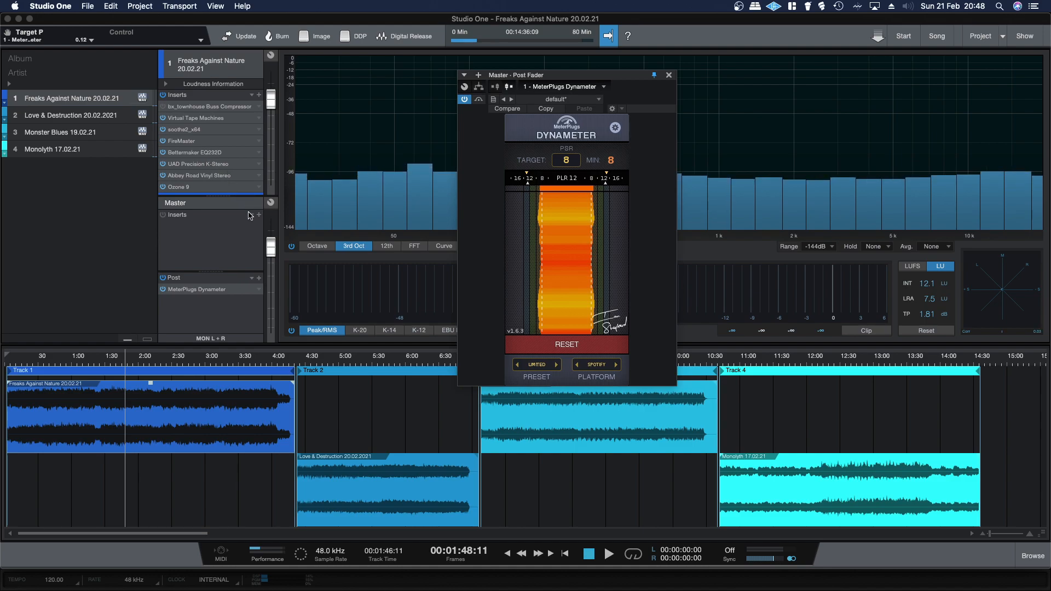
- Play Track 1 from about 3:18 and reset the Dynameter's reading
{"action": "left_click_drag", "start_coordinate": [533, 76], "coordinate": [553, 47]}
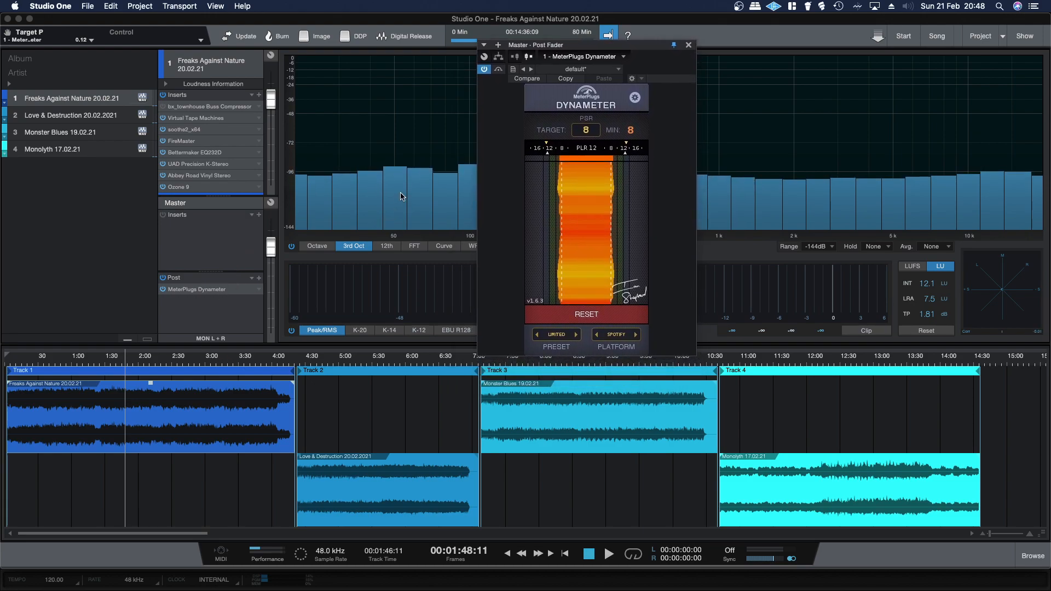
{"action": "left_click", "coordinate": [223, 365]}
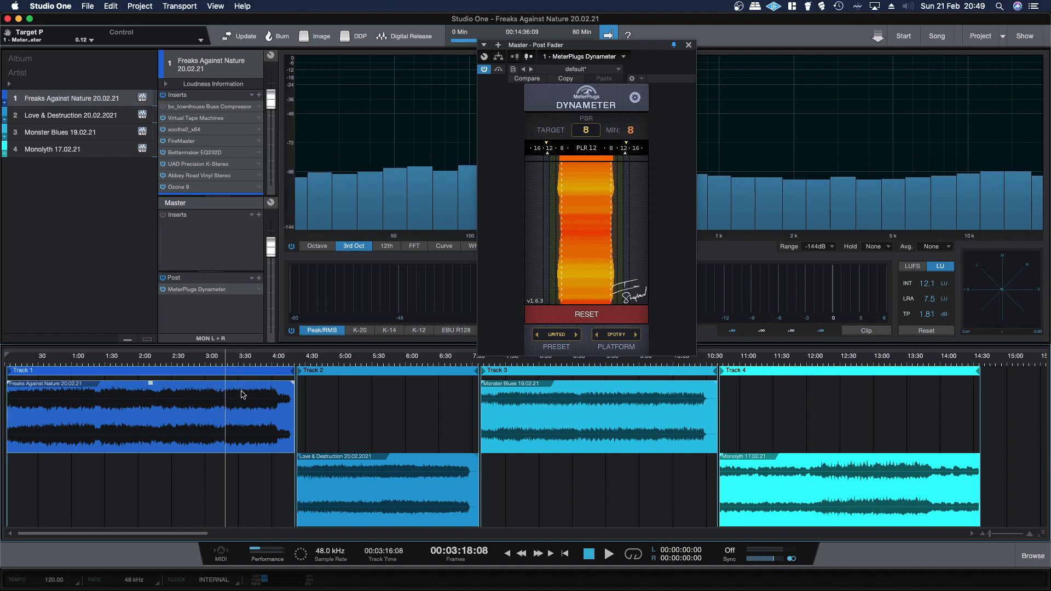
{"action": "key", "text": "space"}
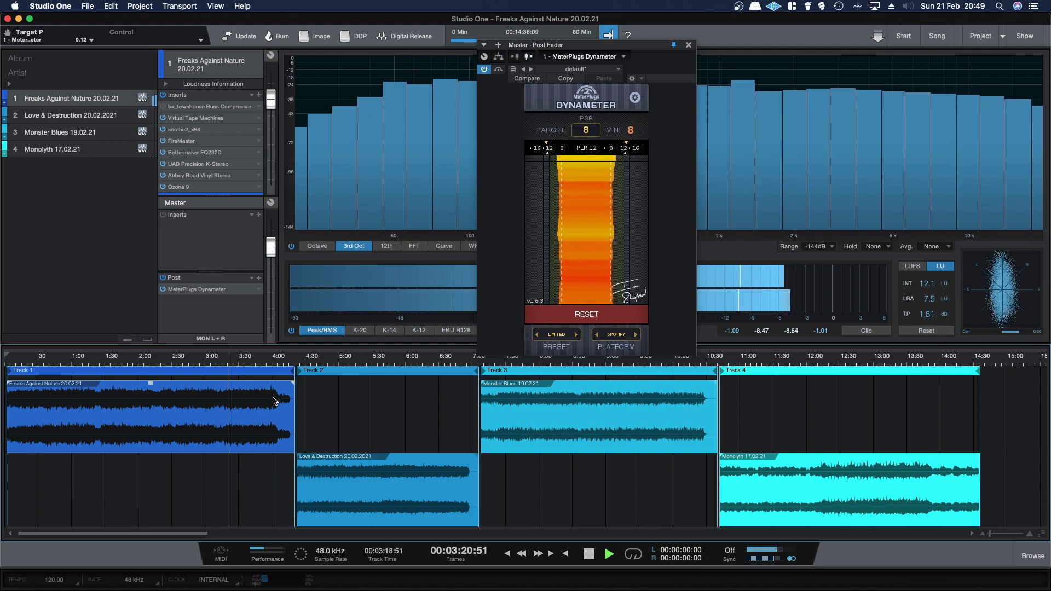
{"action": "left_click", "coordinate": [574, 322]}
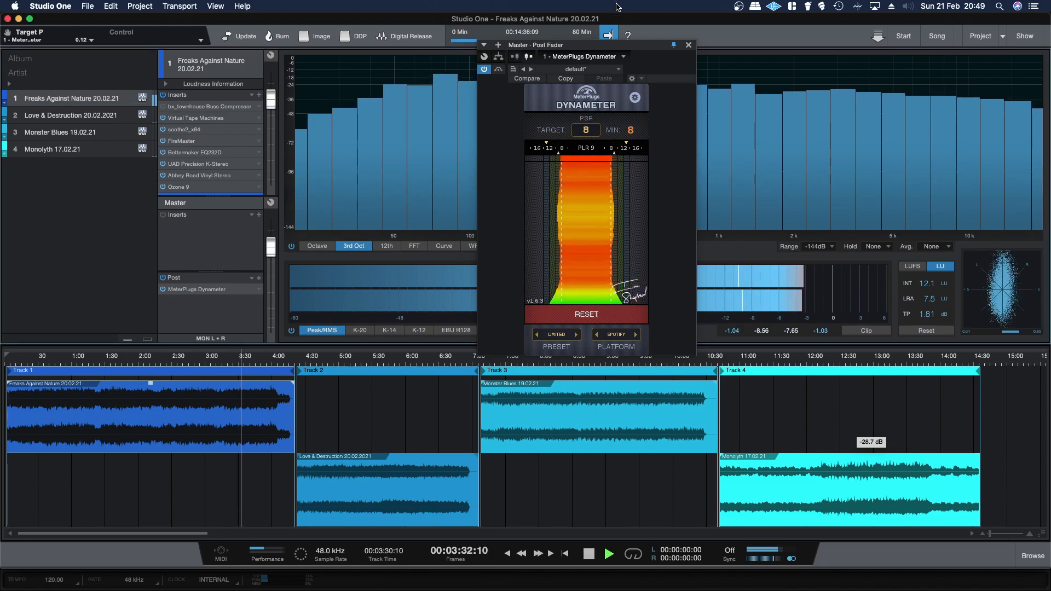
- Arrange the track's Ozone 9 window beside the Dynameter, show the Maximizer settings and stop playback
{"action": "left_click_drag", "start_coordinate": [672, 31], "coordinate": [45, 78]}
{"action": "left_click_drag", "start_coordinate": [610, 48], "coordinate": [938, 60]}
{"action": "left_click_drag", "start_coordinate": [377, 82], "coordinate": [542, 63]}
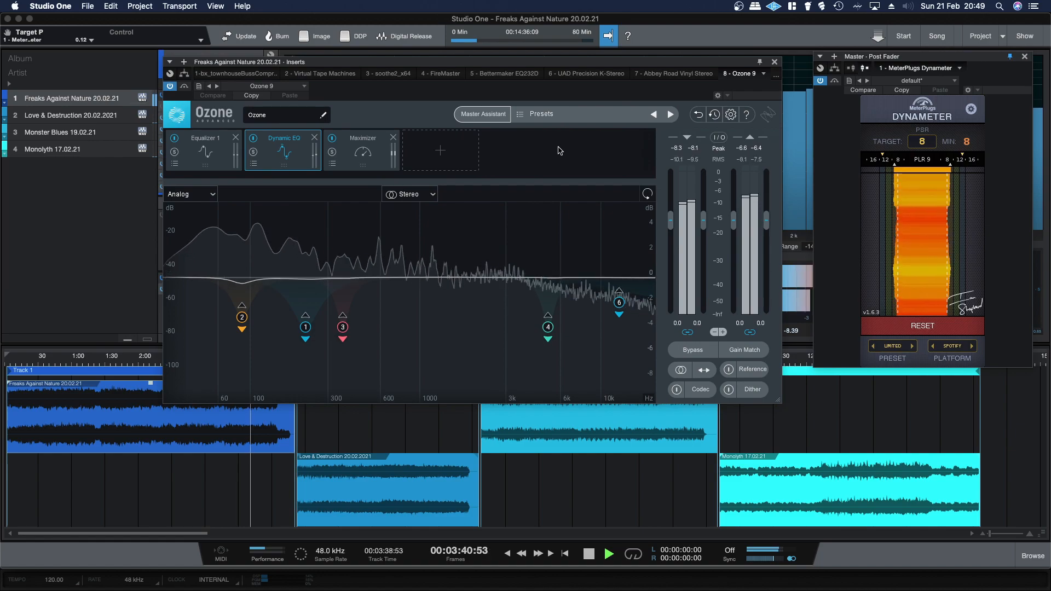
{"action": "left_click", "coordinate": [363, 147]}
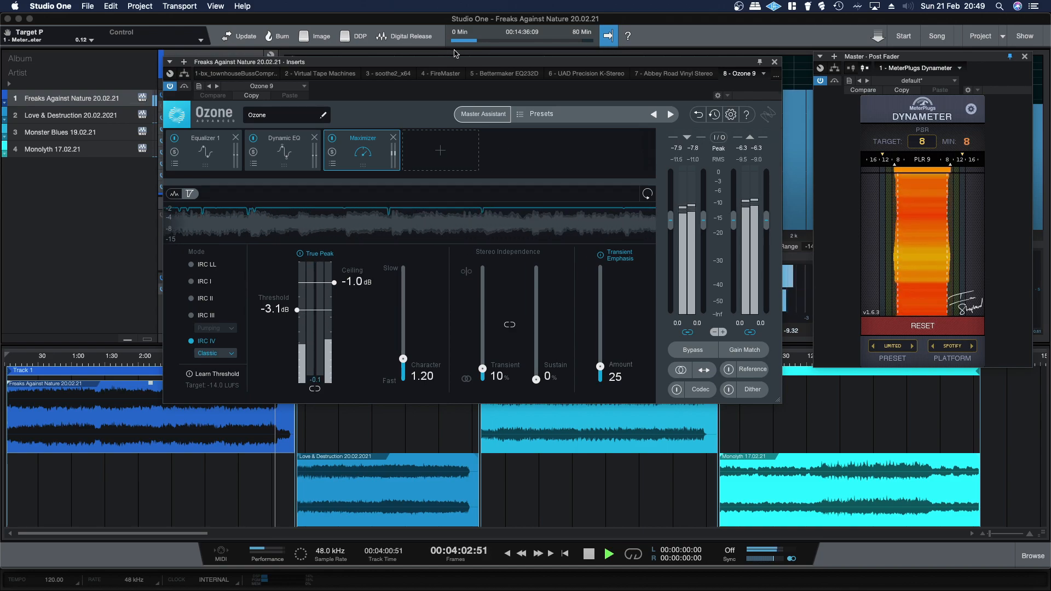
{"action": "left_click_drag", "start_coordinate": [463, 65], "coordinate": [351, 27]}
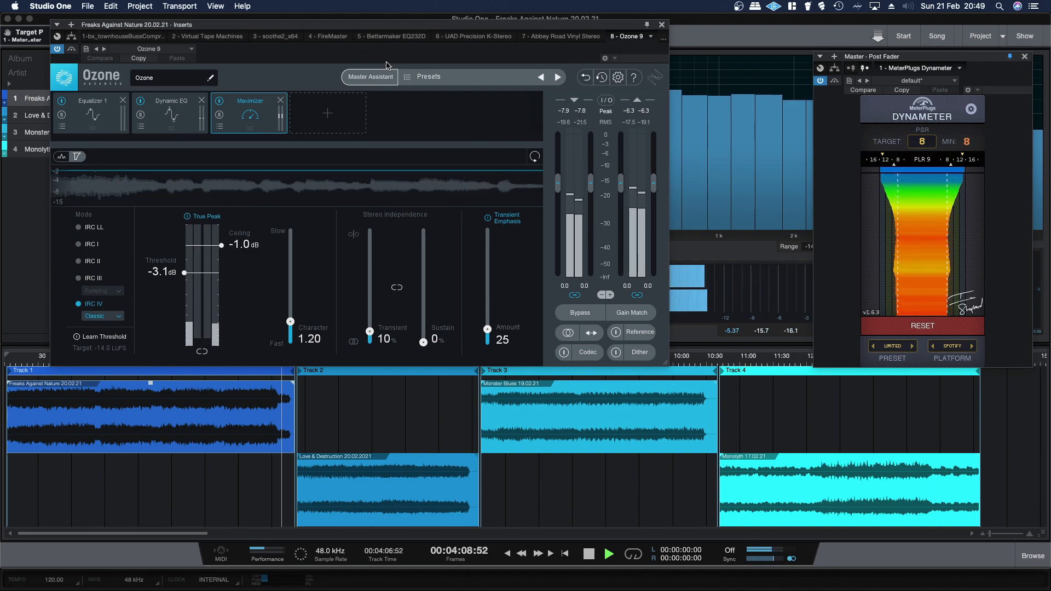
{"action": "key", "text": "space"}
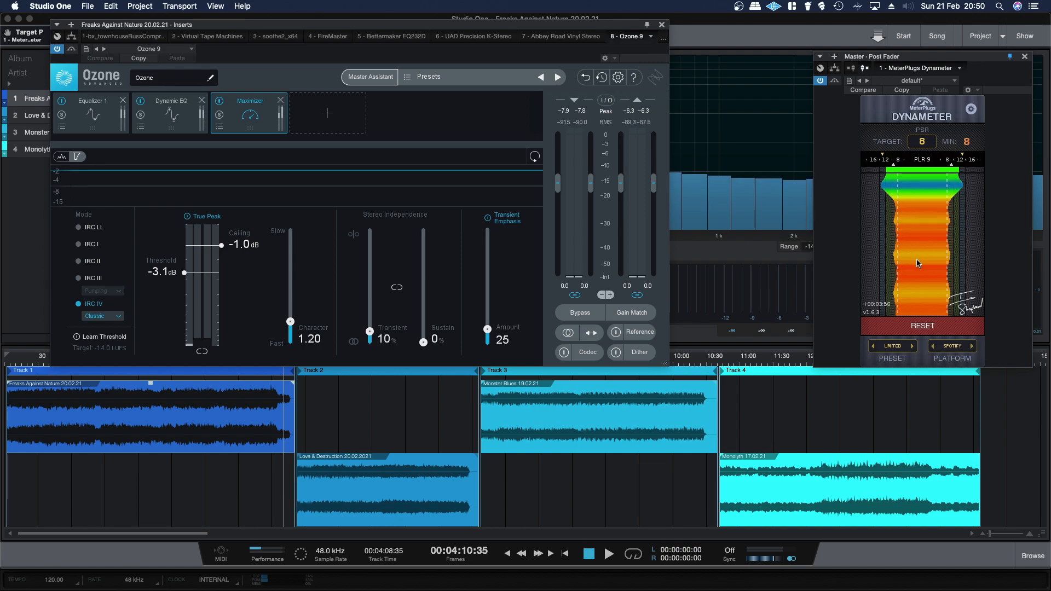
- Show Ozone's Dynamic EQ module and play a short part of Track 1 from about 3:29
{"action": "left_click", "coordinate": [175, 120]}
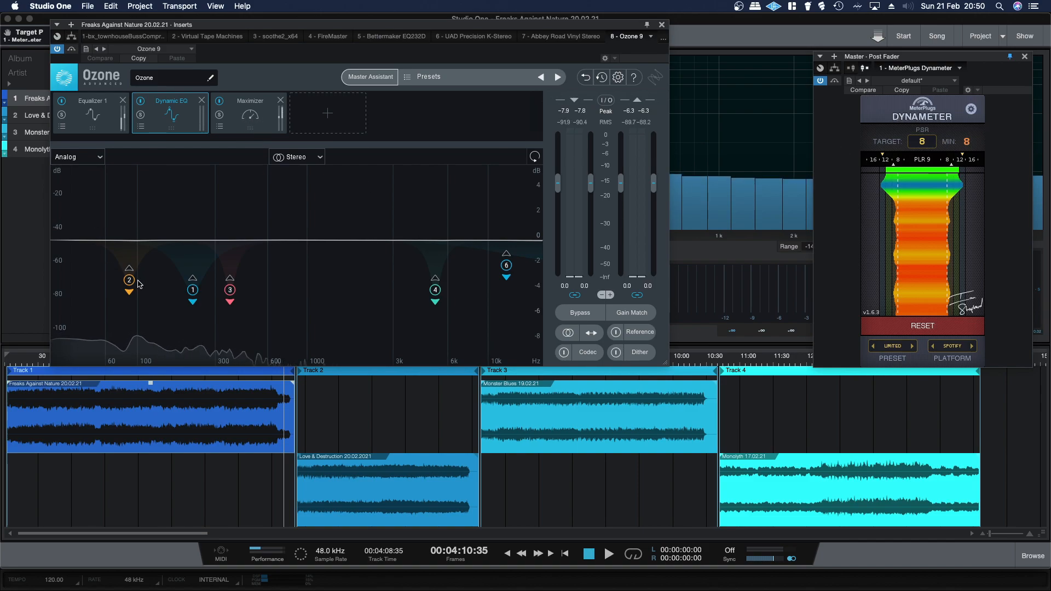
{"action": "key", "text": "space"}
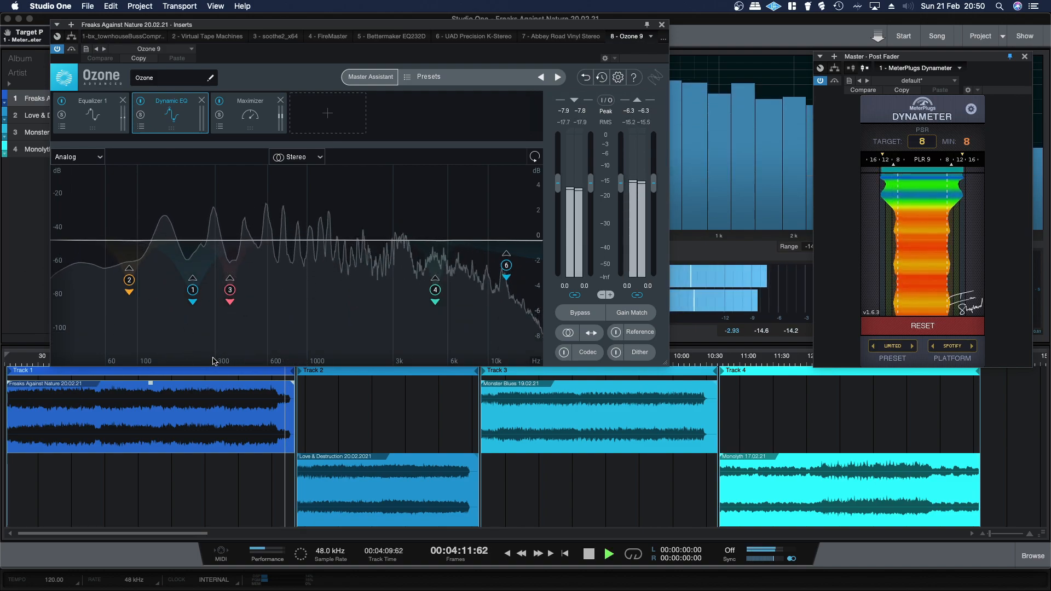
{"action": "key", "text": "space"}
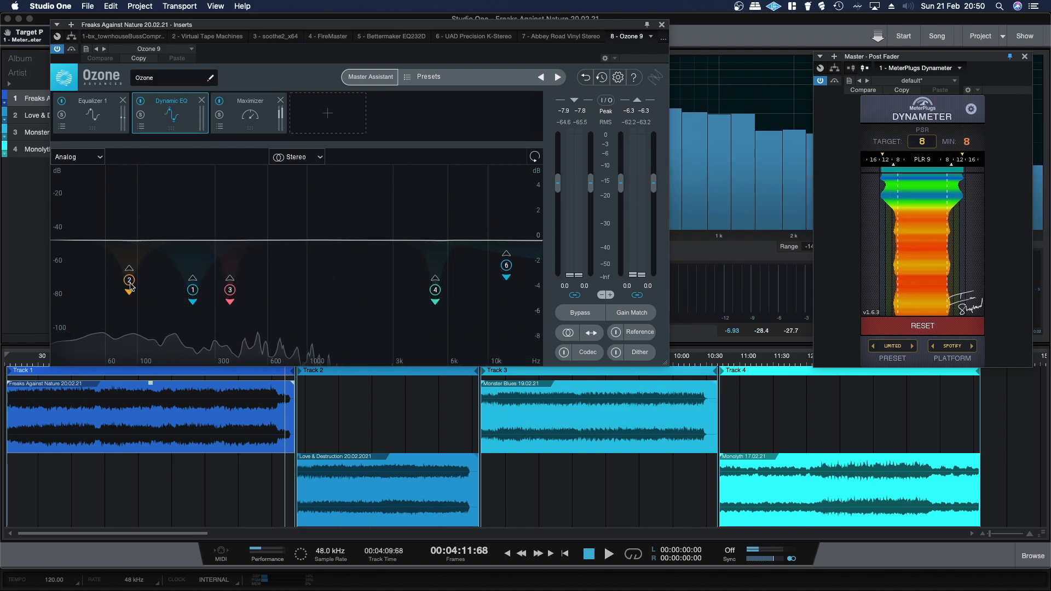
{"action": "left_click_drag", "start_coordinate": [230, 21], "coordinate": [227, 14]}
{"action": "left_click", "coordinate": [238, 366]}
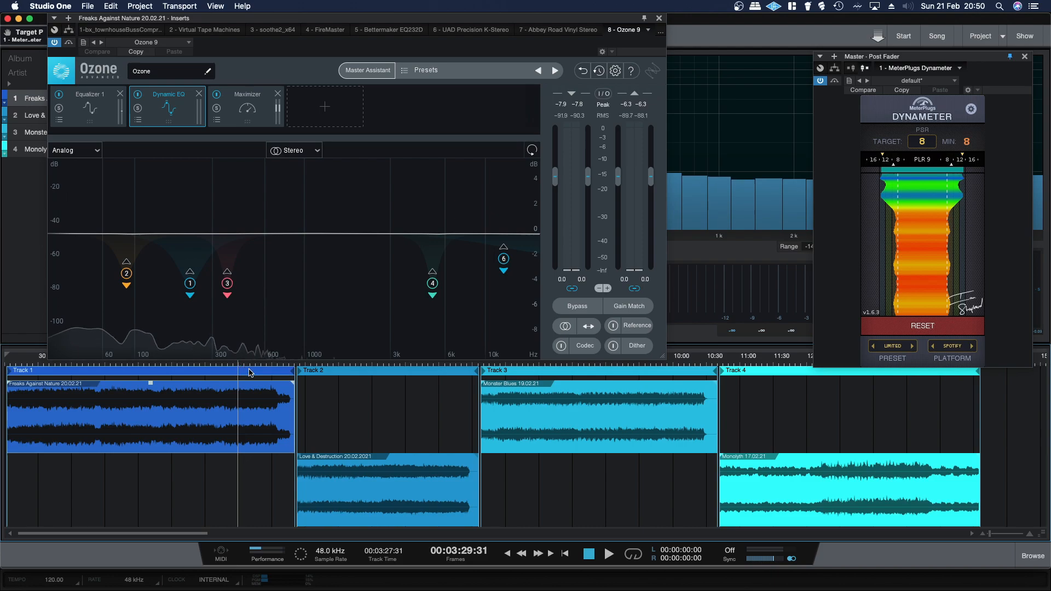
{"action": "key", "text": "space"}
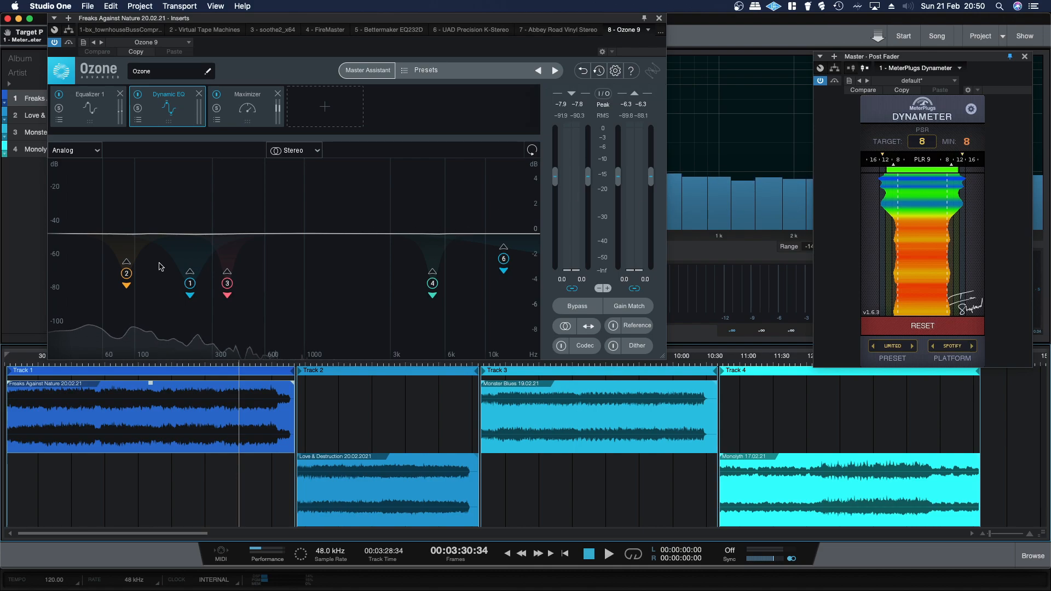
- Play the track and solo Dynamic EQ band 2 to hear its frequency range
{"action": "left_click", "coordinate": [126, 274]}
{"action": "key", "text": "space"}
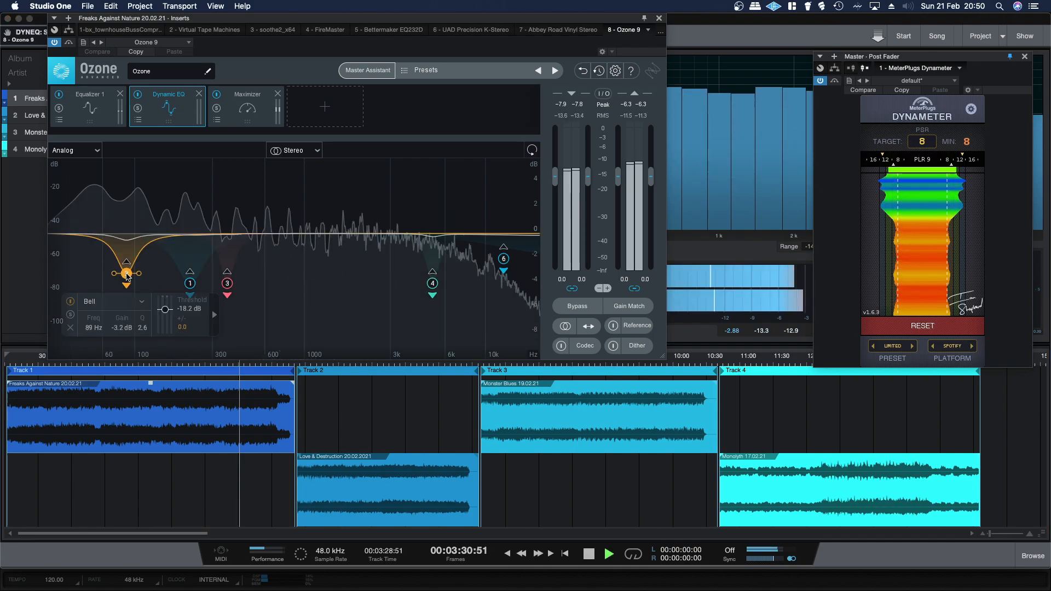
{"action": "left_click", "coordinate": [70, 315]}
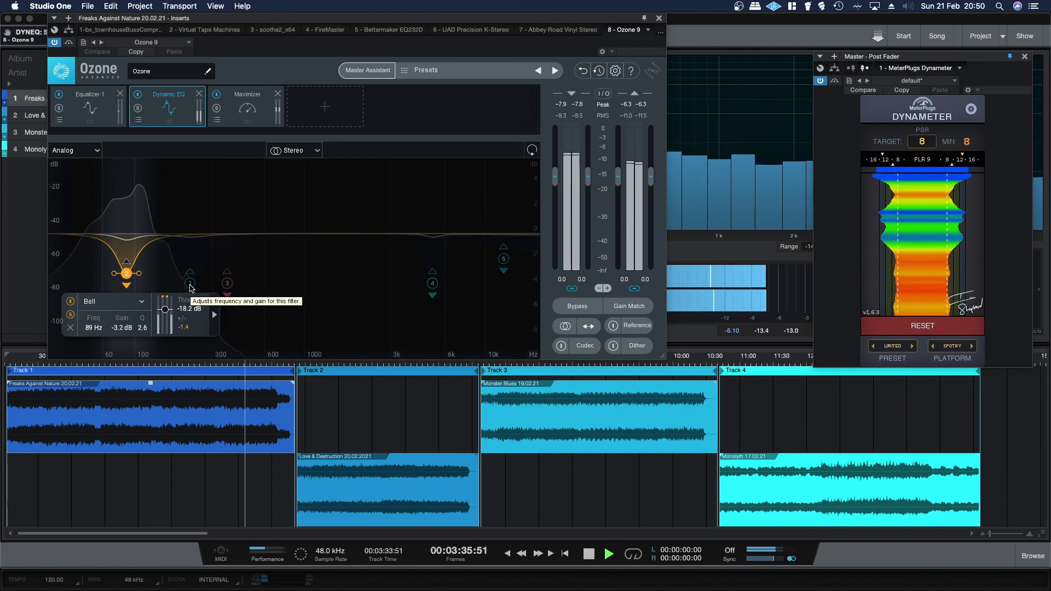
- Move Dynamic EQ band 1 to 202 Hz with -4.1 dB gain while auditioning it in solo
{"action": "left_click", "coordinate": [190, 284]}
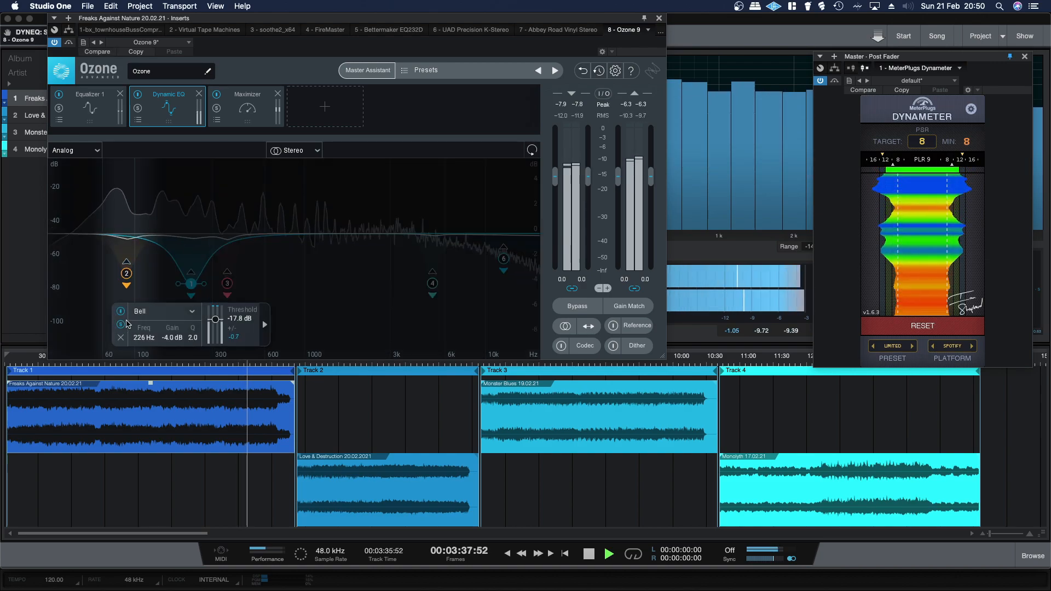
{"action": "left_click_drag", "start_coordinate": [195, 287], "coordinate": [186, 288]}
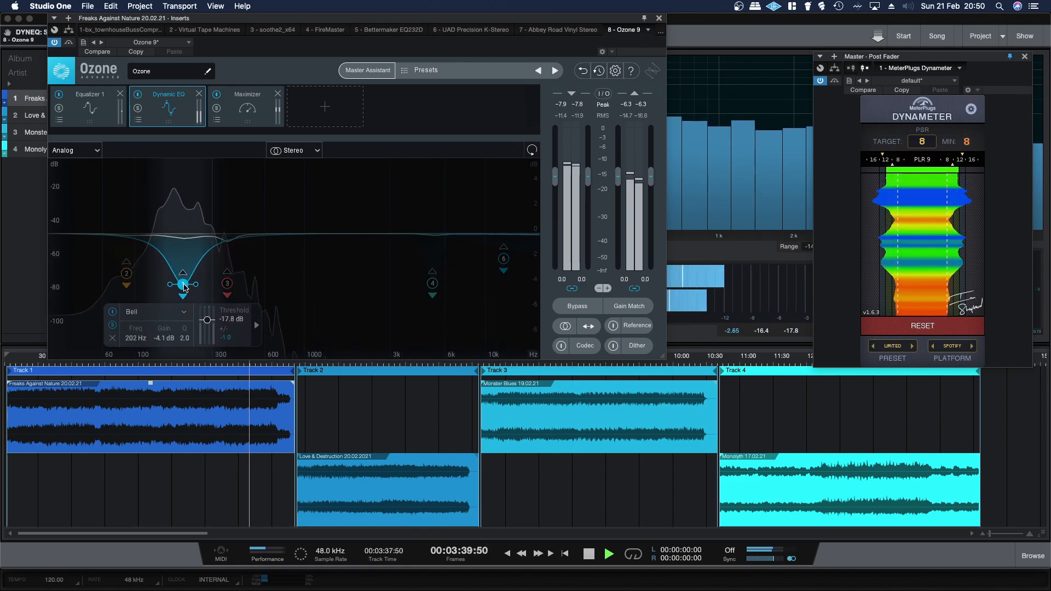
{"action": "left_click", "coordinate": [113, 328]}
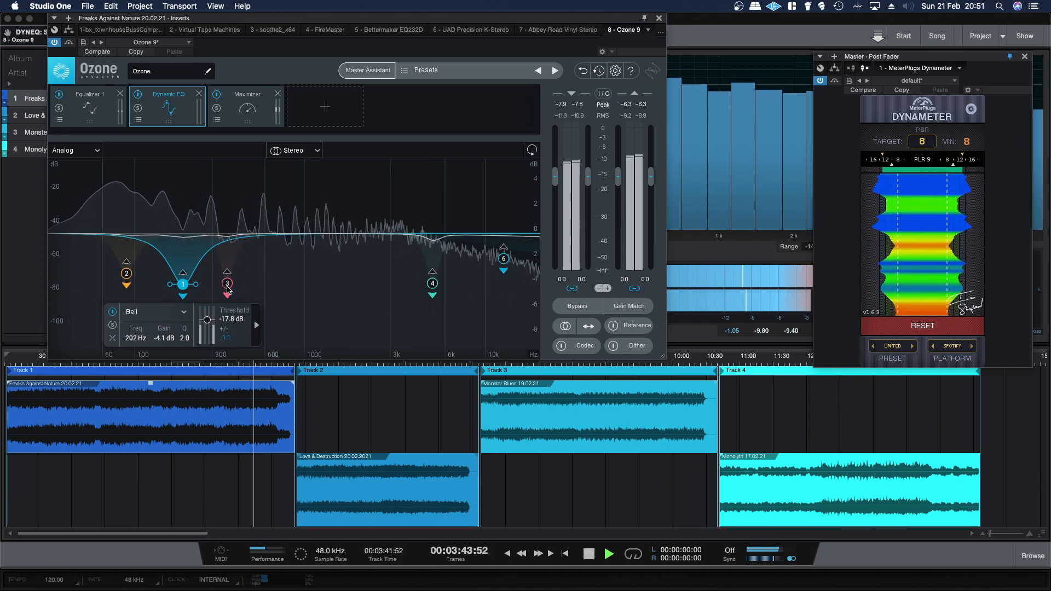
- Audition Dynamic EQ bands 3, 4 and 6 one at a time in solo, returning to the full mix after each
{"action": "left_click", "coordinate": [228, 283]}
{"action": "left_click", "coordinate": [157, 326]}
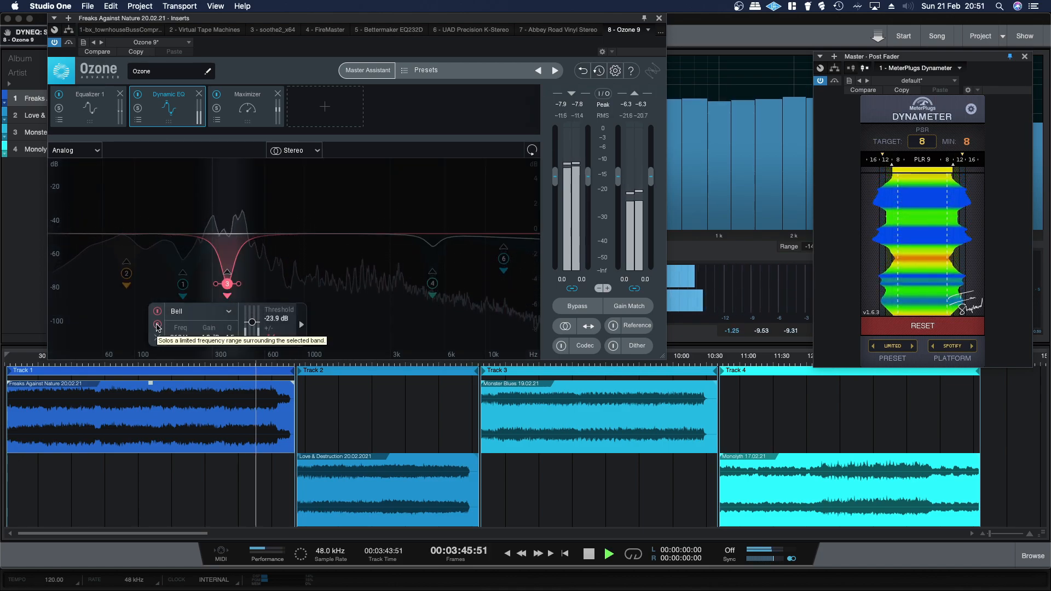
{"action": "left_click", "coordinate": [157, 327]}
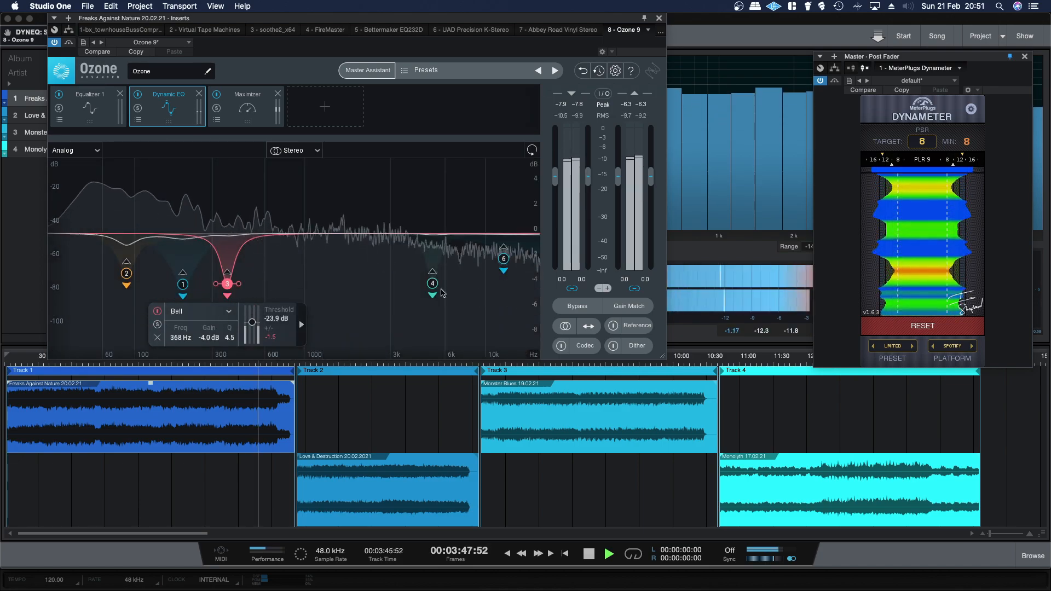
{"action": "left_click", "coordinate": [433, 284]}
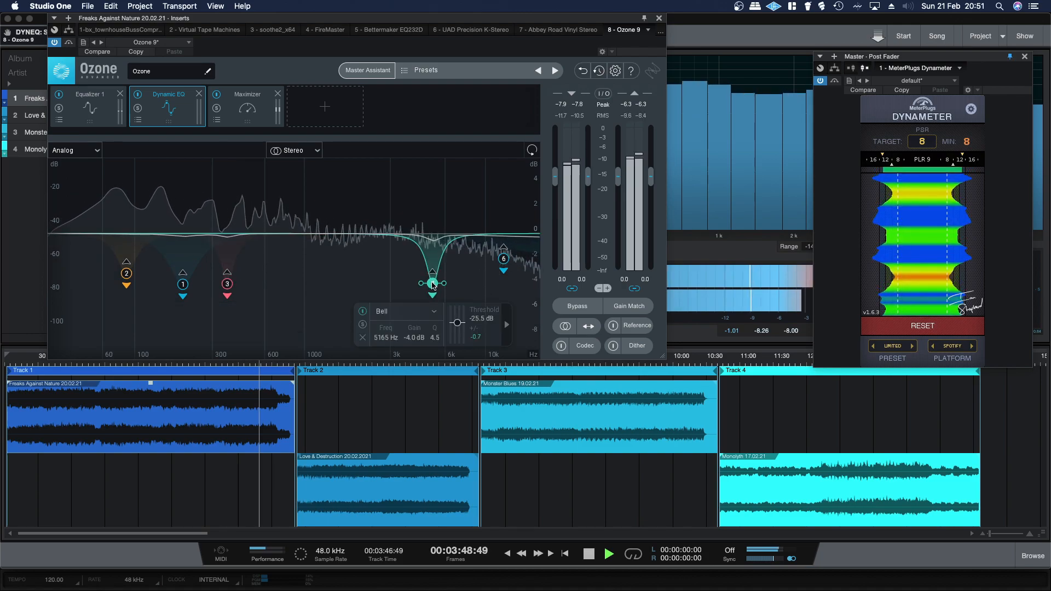
{"action": "left_click", "coordinate": [363, 327]}
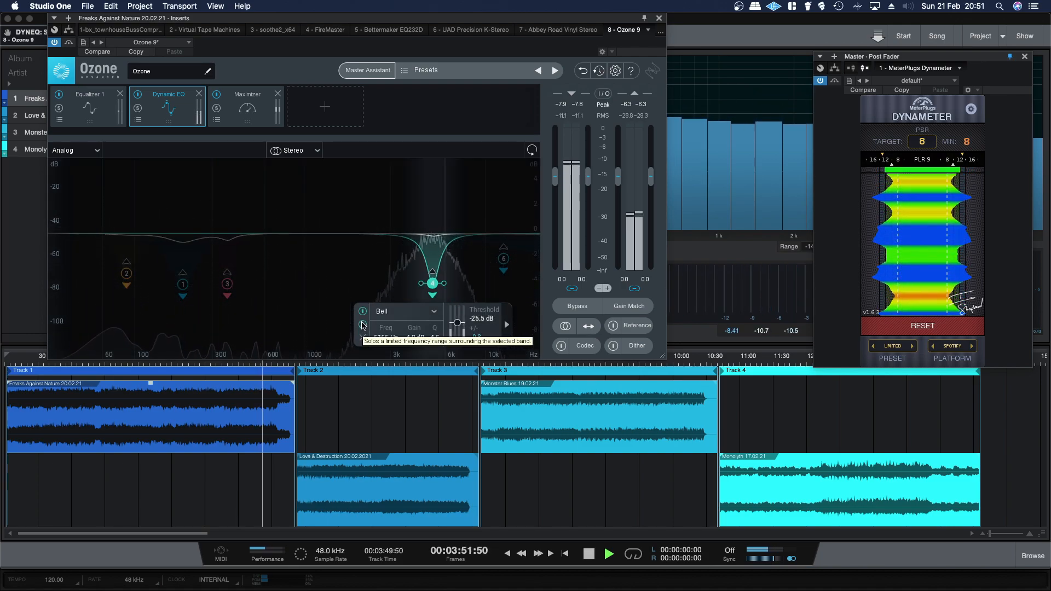
{"action": "left_click", "coordinate": [362, 326]}
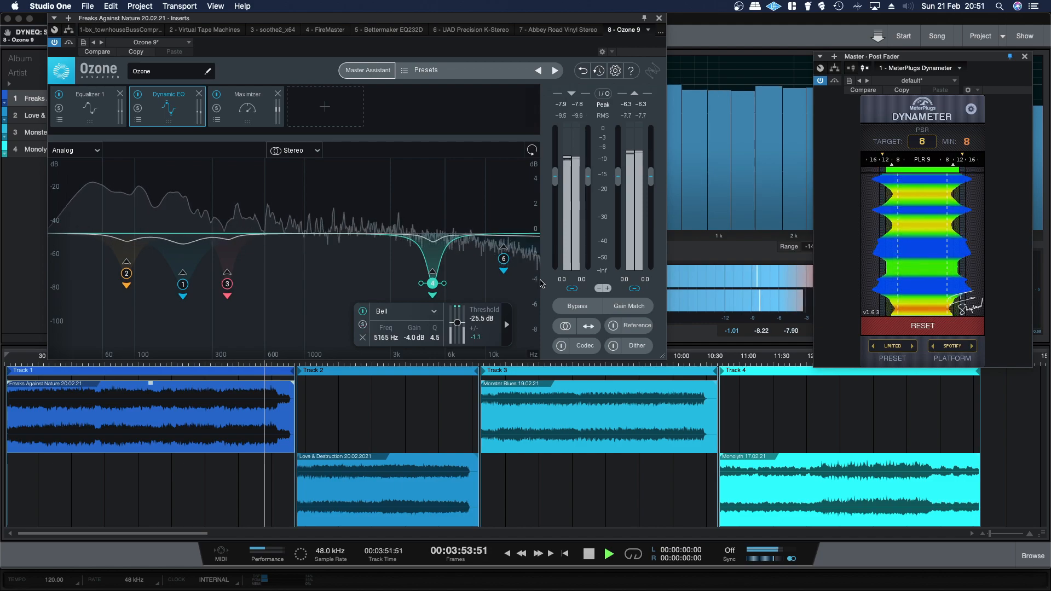
{"action": "left_click", "coordinate": [503, 259]}
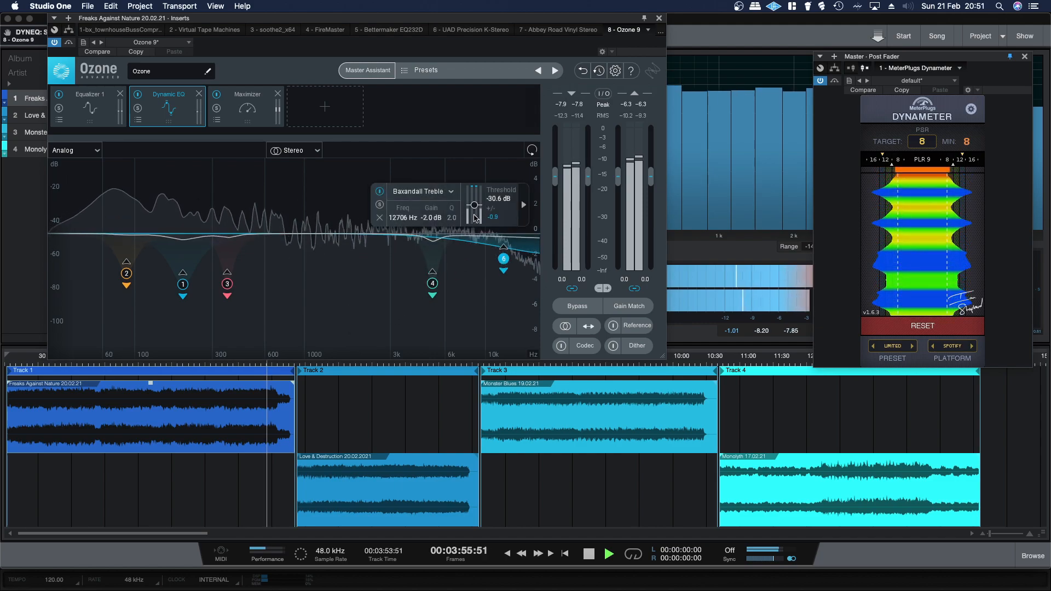
{"action": "left_click", "coordinate": [379, 207]}
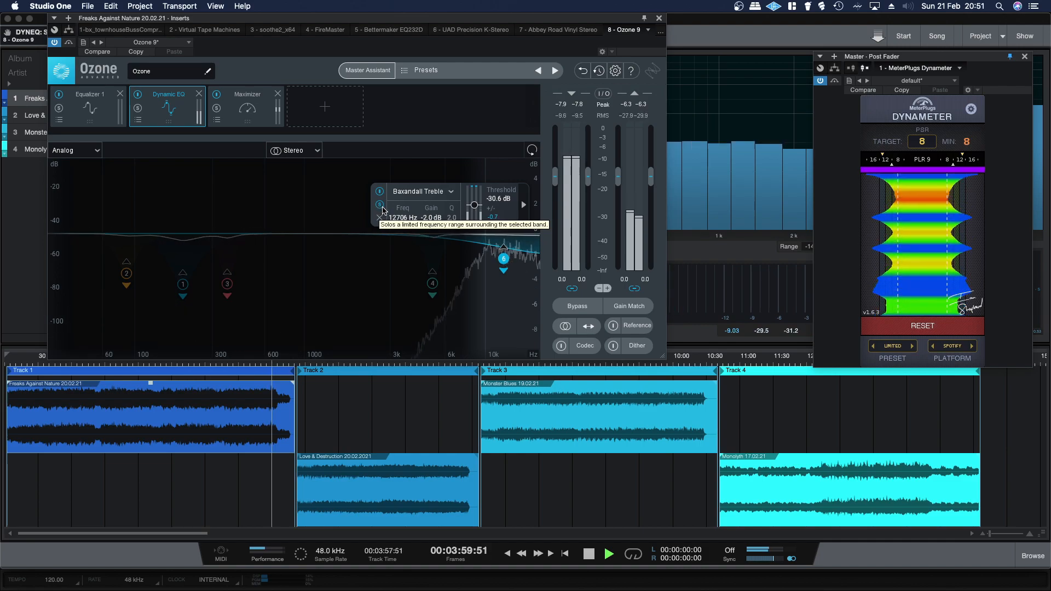
{"action": "left_click", "coordinate": [380, 205]}
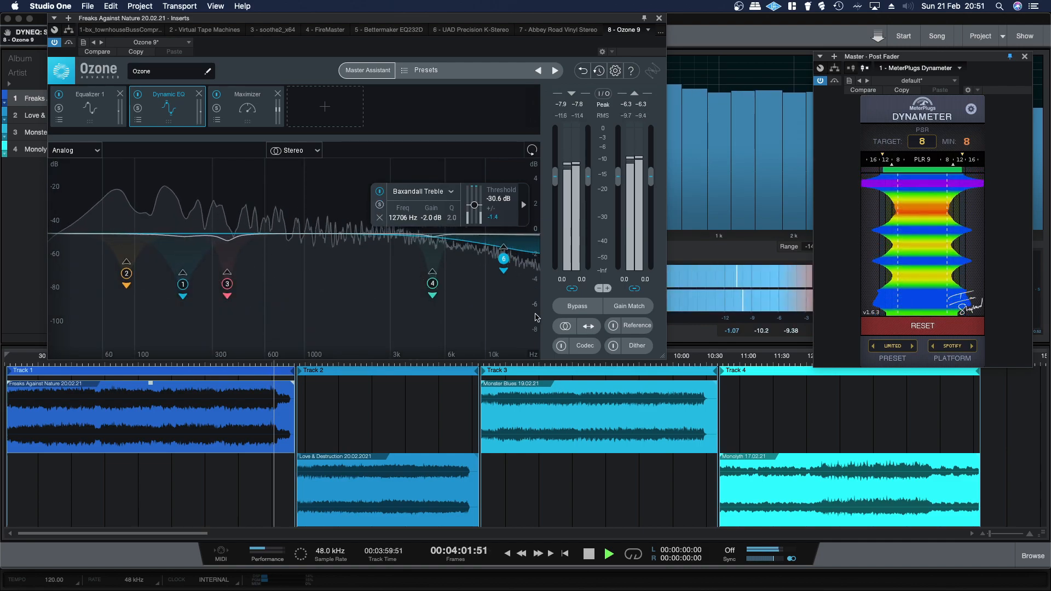
- Review the Maximizer during playback, stop the track and show the Equalizer 1 curve
{"action": "left_click", "coordinate": [248, 111]}
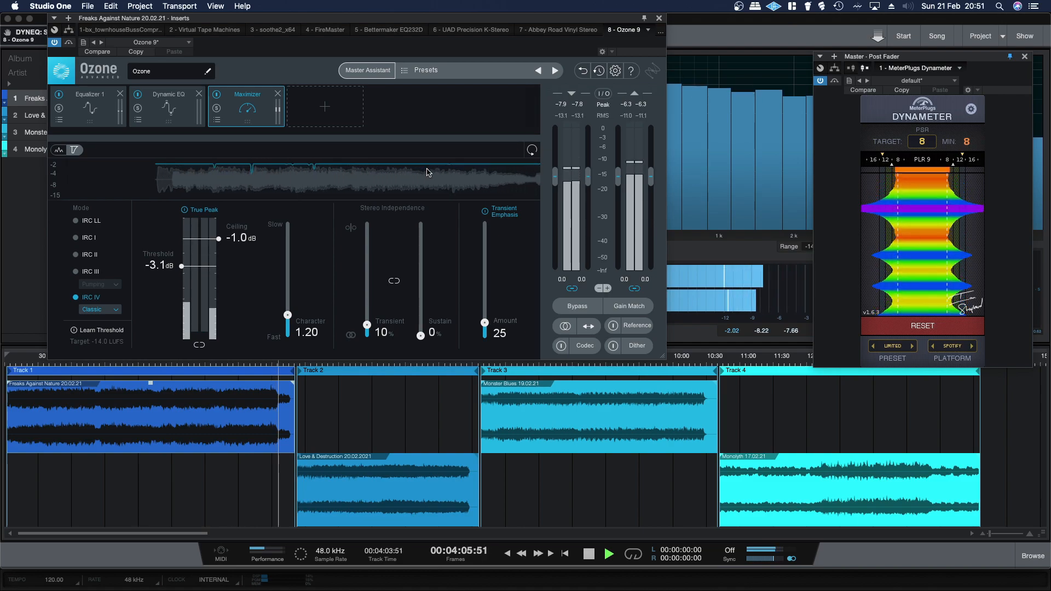
{"action": "key", "text": "space"}
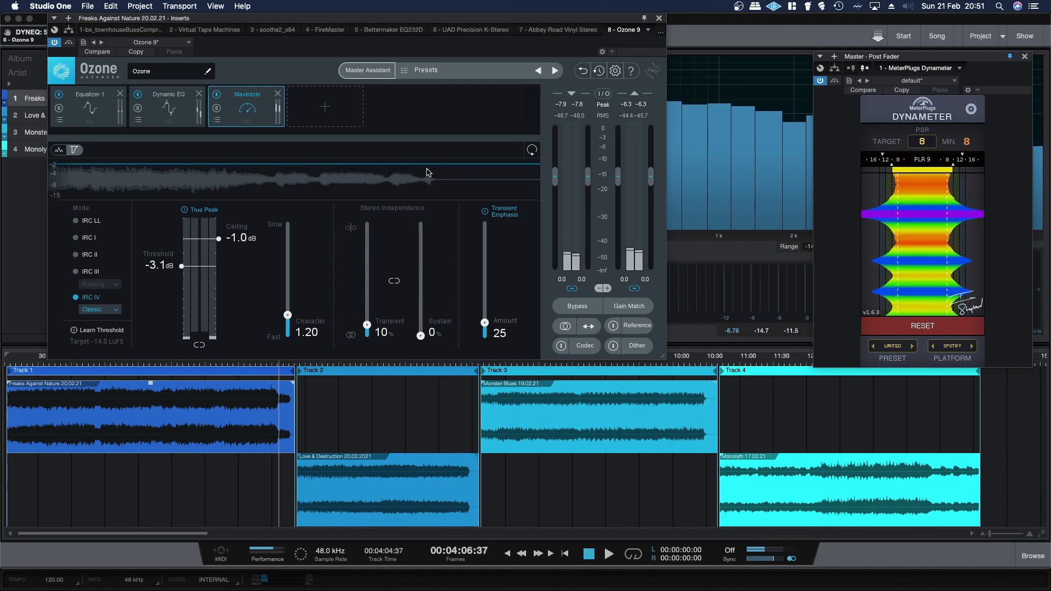
{"action": "left_click", "coordinate": [92, 104]}
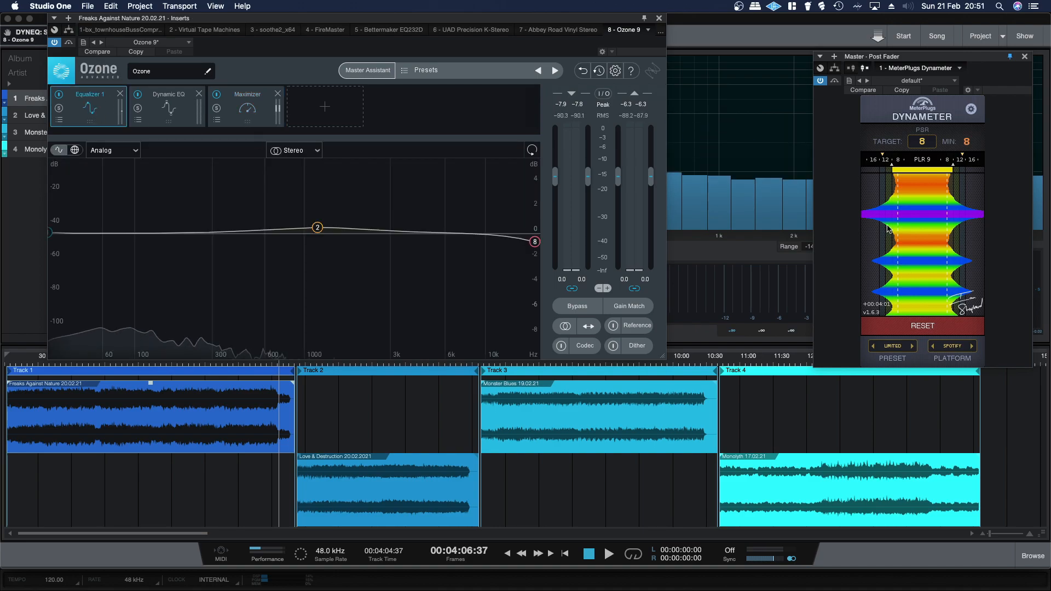
- Show the Ozone Maximizer settings for Freaks Against Nature, and close the inserts window
{"action": "left_click", "coordinate": [212, 91]}
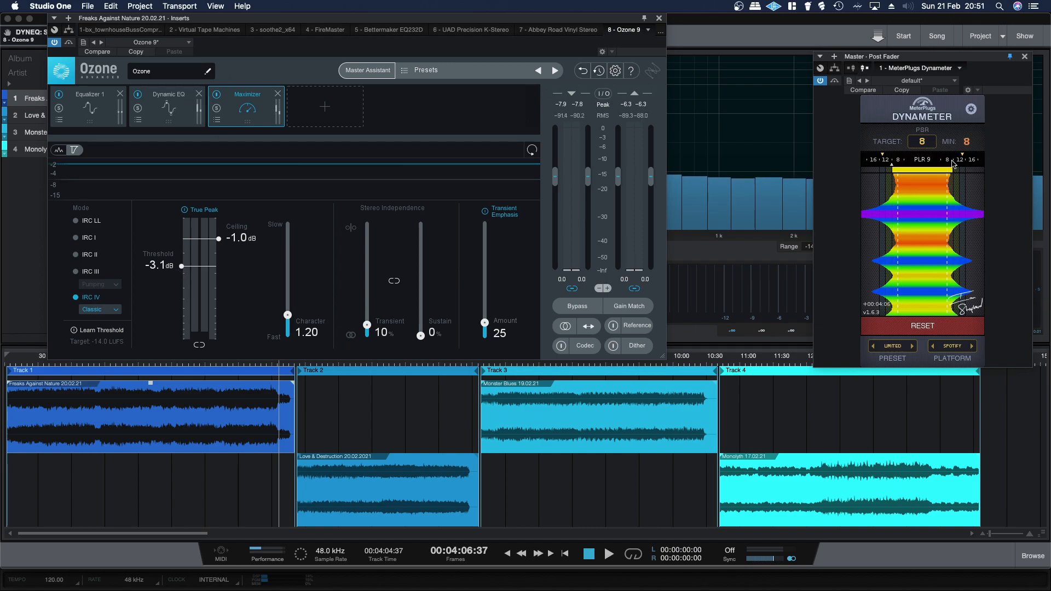
{"action": "left_click", "coordinate": [659, 19]}
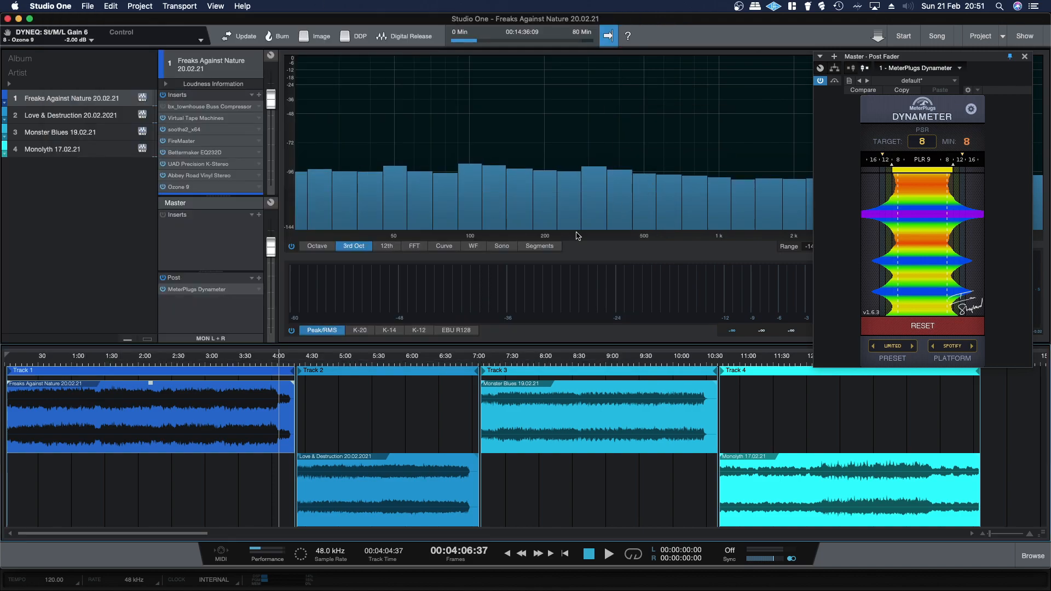
- Play into Love & Destruction, open its Ozone 9 insert and move the Dynameter window closer to Ozone
{"action": "double_click", "coordinate": [389, 366]}
{"action": "left_click", "coordinate": [333, 366]}
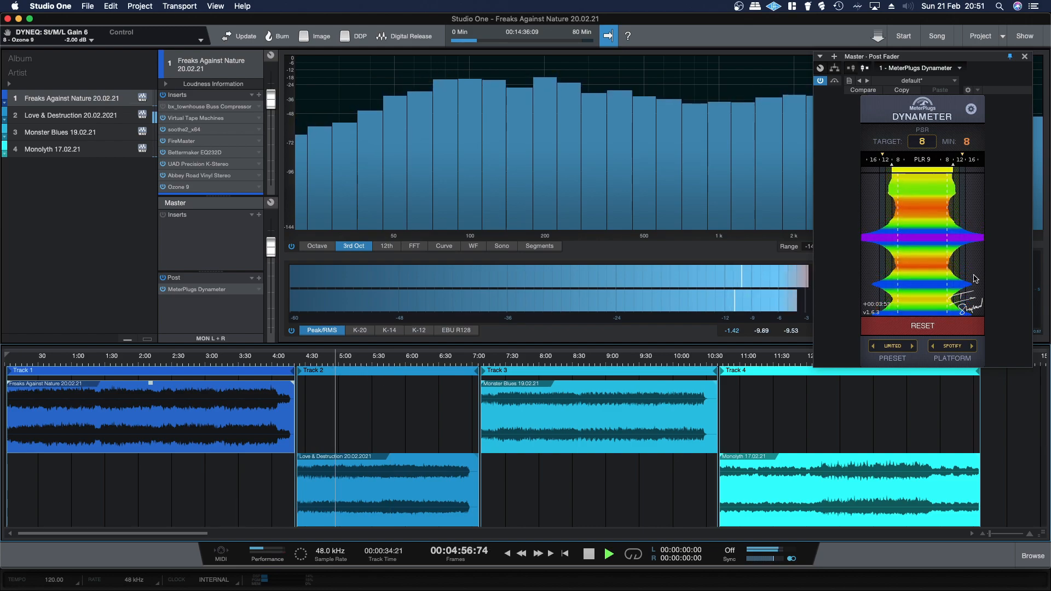
{"action": "left_click", "coordinate": [434, 491]}
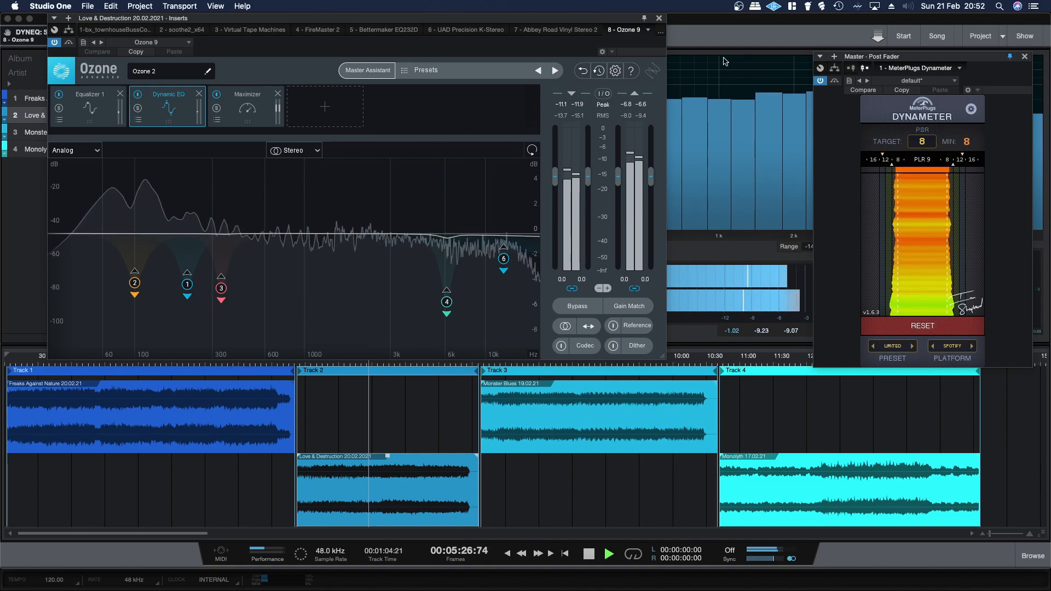
{"action": "left_click_drag", "start_coordinate": [846, 60], "coordinate": [782, 46]}
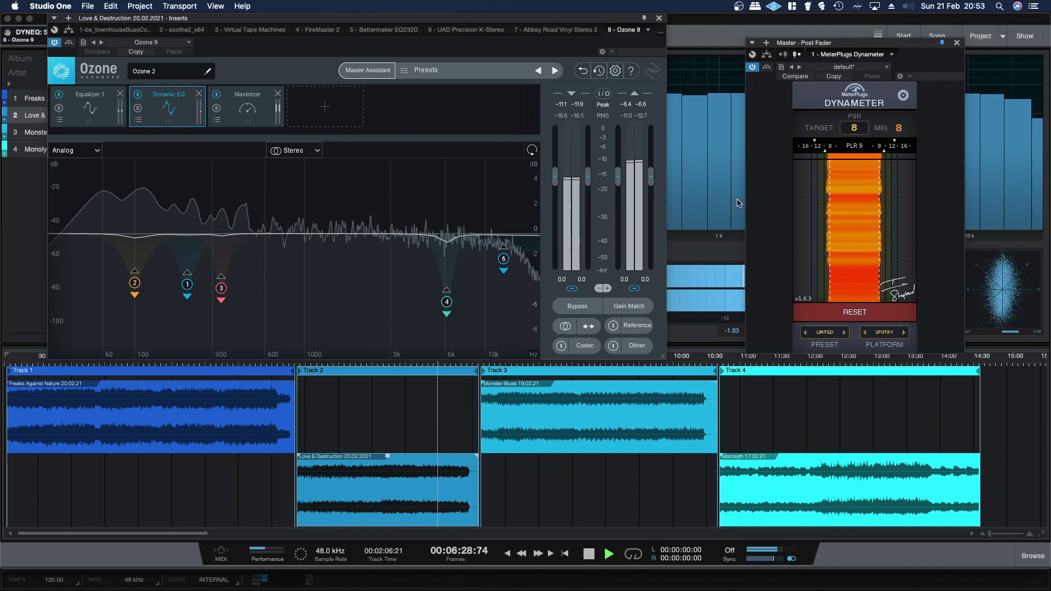
- Stop playback and review the Maximizer settings for Love & Destruction, returning to the Dynamic EQ
{"action": "key", "text": "space"}
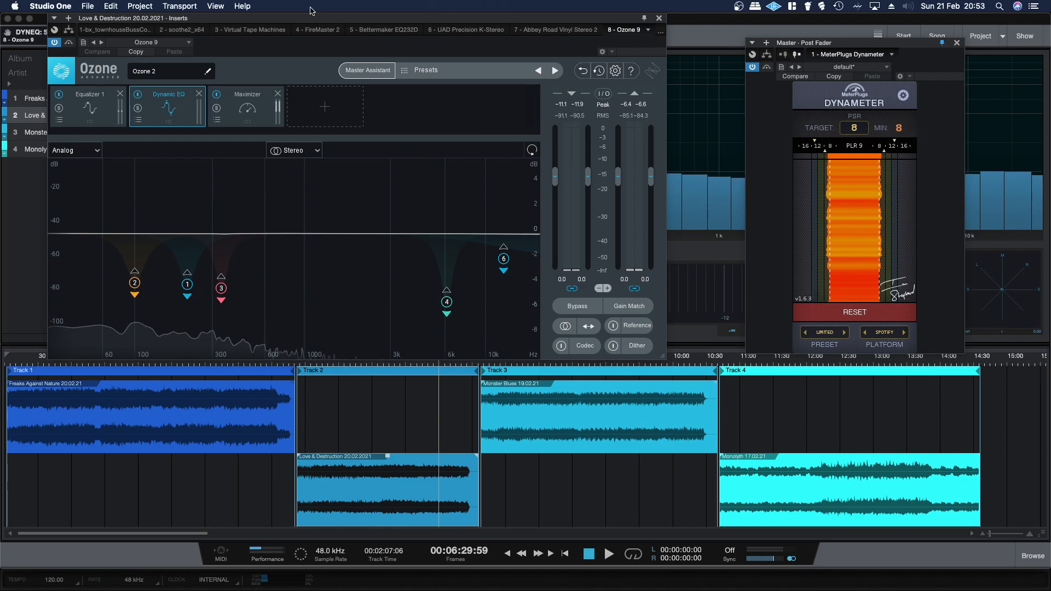
{"action": "left_click", "coordinate": [259, 105]}
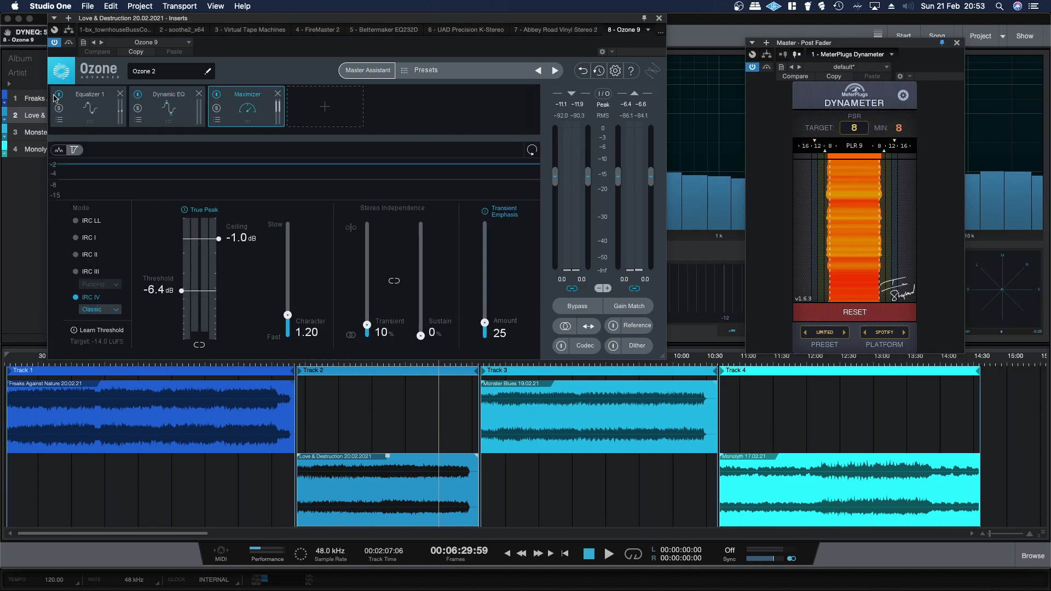
{"action": "left_click", "coordinate": [164, 109]}
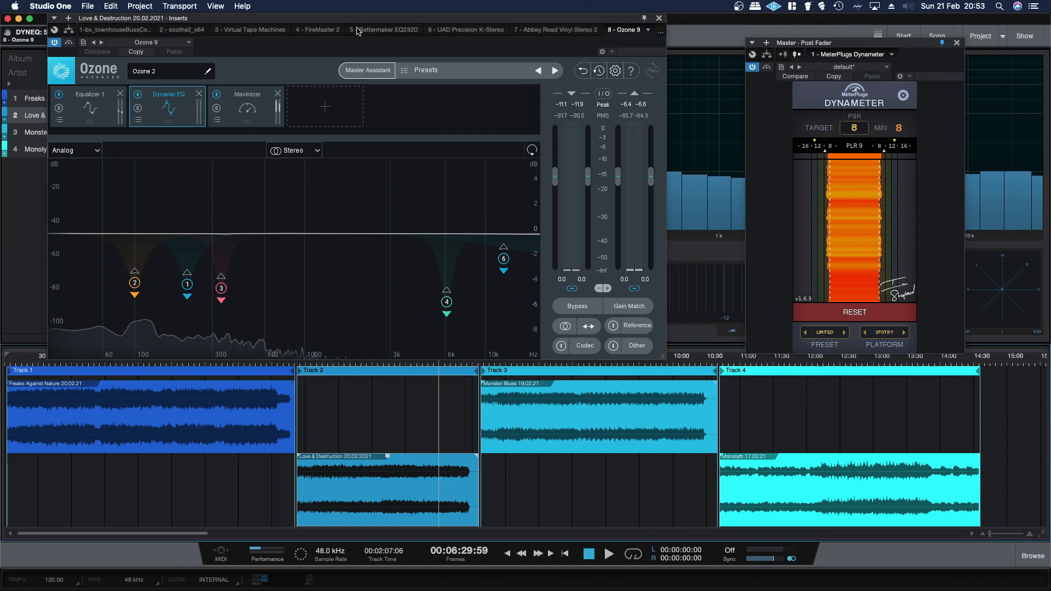
- Replay Love & Destruction from about 6:05 and audition Dynamic EQ band 2 in solo, returning to the full mix
{"action": "left_click_drag", "start_coordinate": [350, 20], "coordinate": [347, 19]}
{"action": "left_click", "coordinate": [411, 364]}
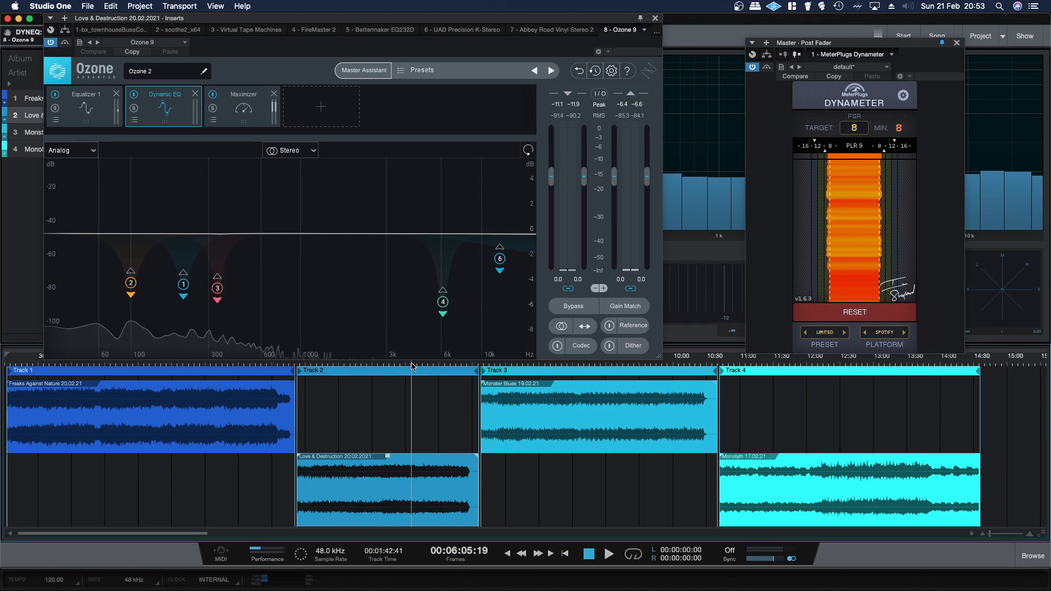
{"action": "key", "text": "space"}
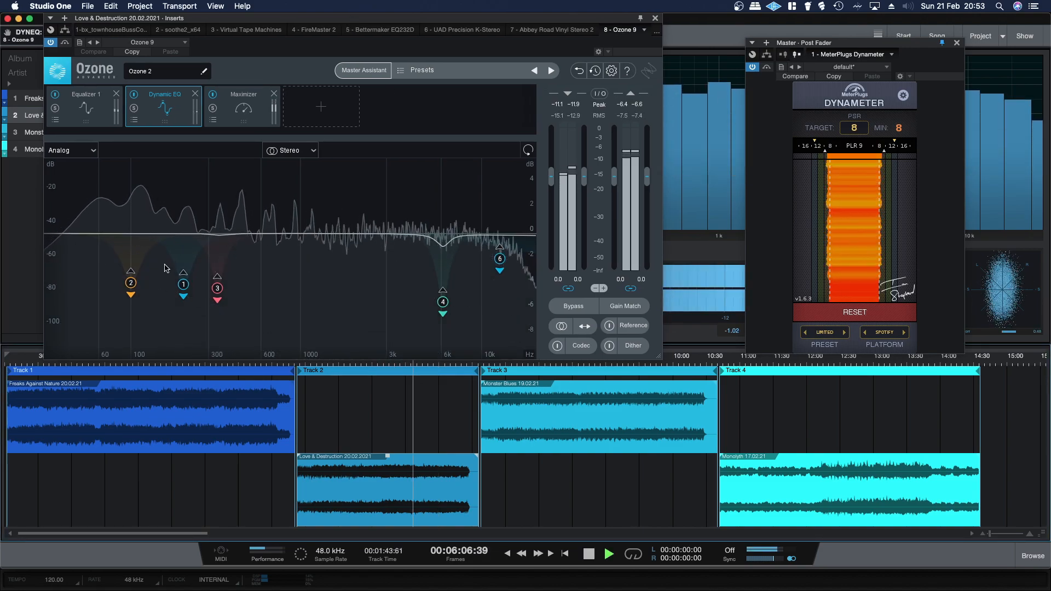
{"action": "left_click", "coordinate": [131, 282]}
{"action": "left_click", "coordinate": [67, 324]}
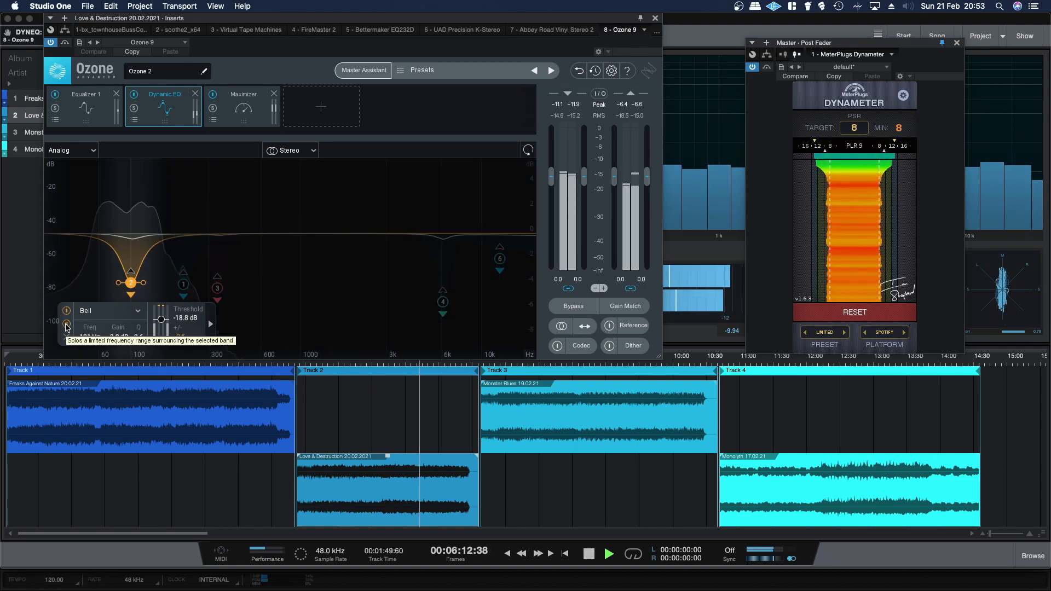
{"action": "left_click", "coordinate": [67, 326]}
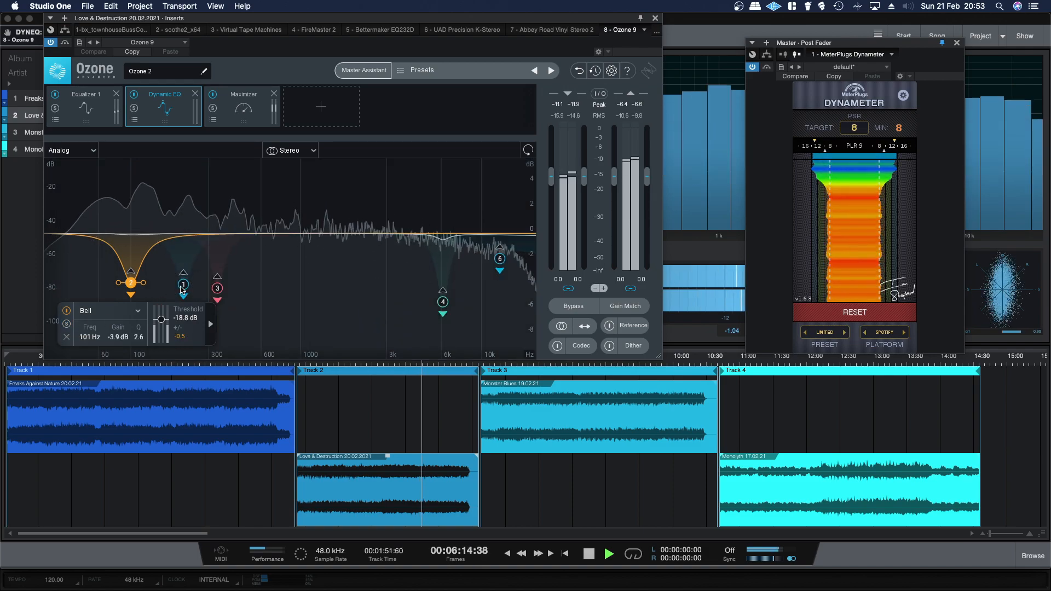
- Audition Dynamic EQ bands 1, 3 and 4 of Love & Destruction one at a time in solo, restoring the full mix after each
{"action": "left_click", "coordinate": [175, 290]}
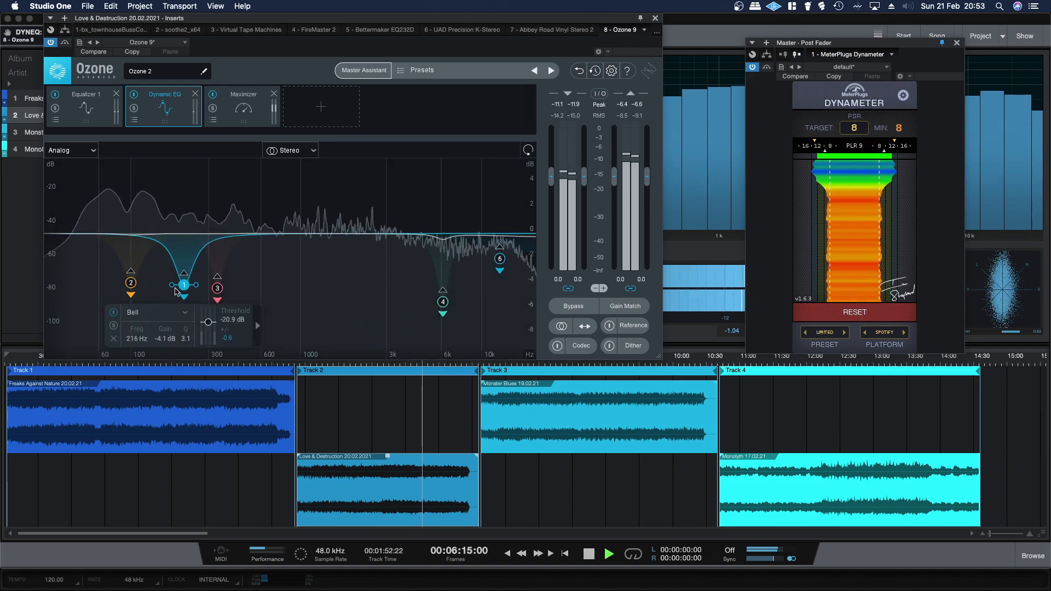
{"action": "left_click", "coordinate": [114, 326]}
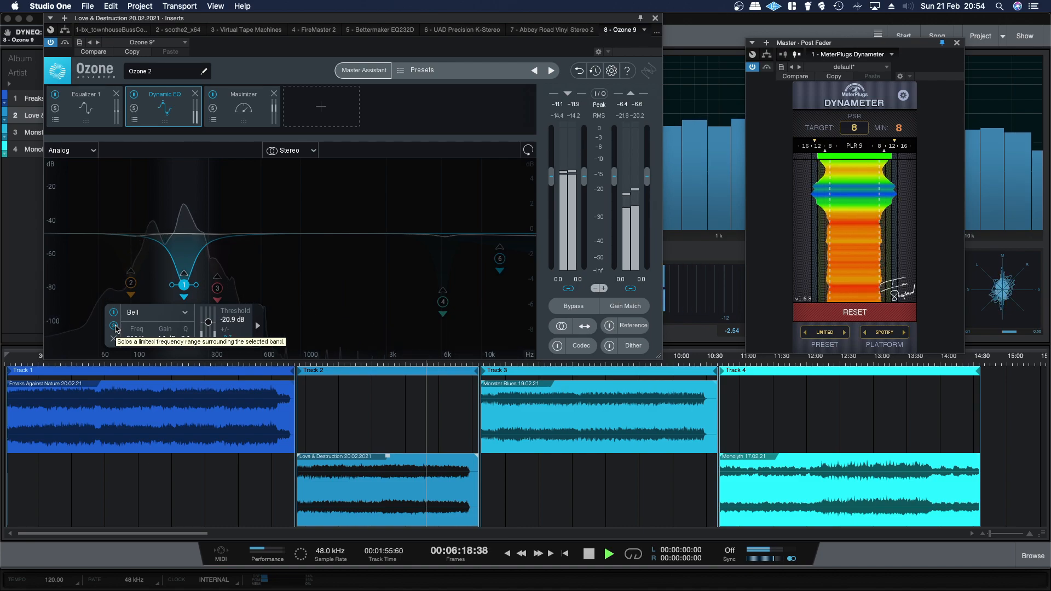
{"action": "left_click", "coordinate": [114, 327]}
{"action": "left_click", "coordinate": [219, 289]}
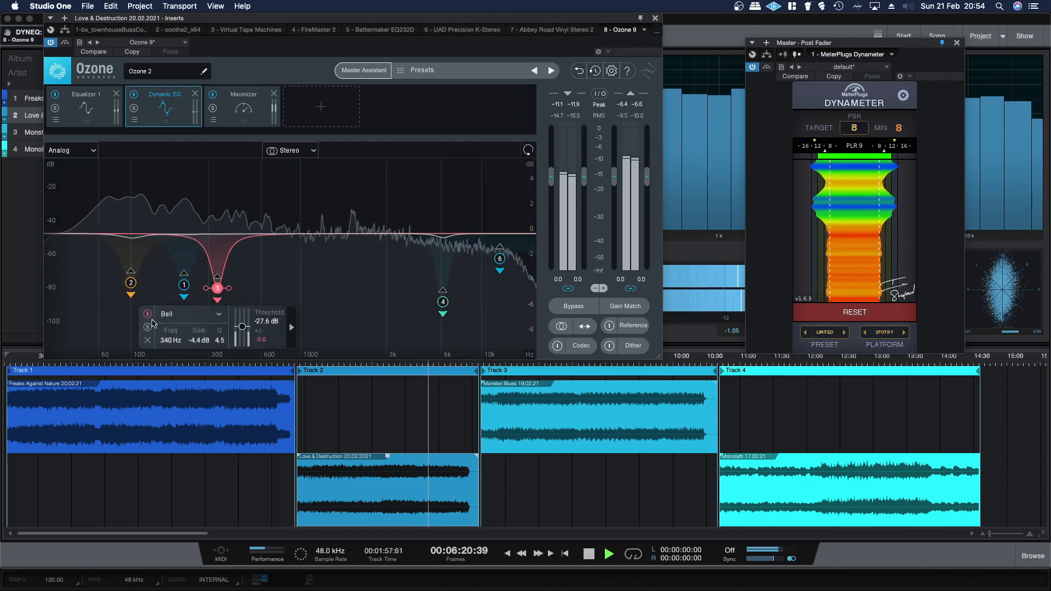
{"action": "left_click", "coordinate": [147, 328]}
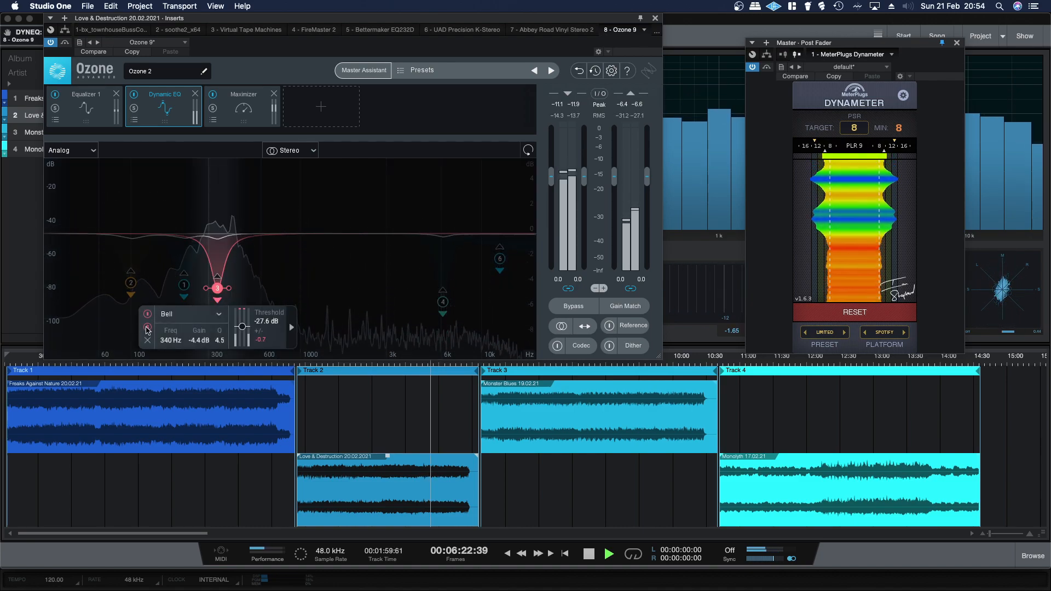
{"action": "left_click", "coordinate": [147, 328]}
{"action": "left_click", "coordinate": [443, 301]}
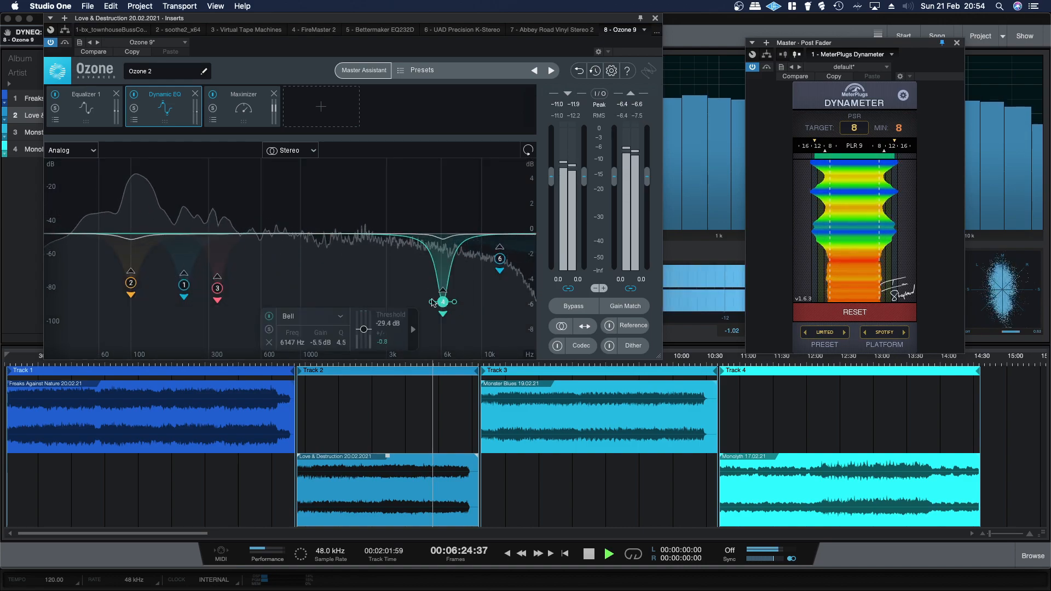
{"action": "left_click", "coordinate": [269, 330]}
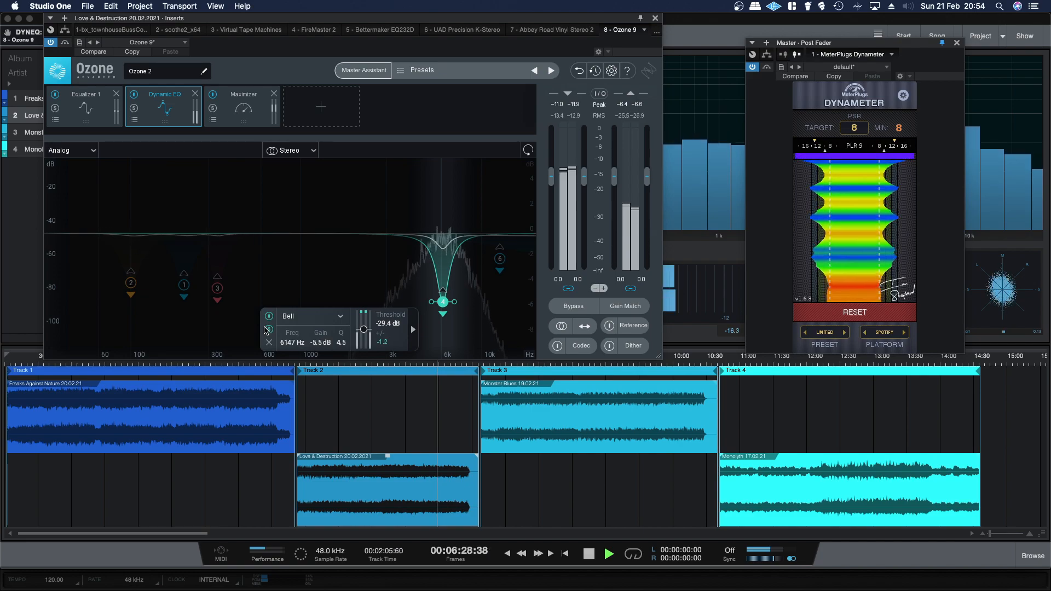
{"action": "left_click", "coordinate": [266, 330]}
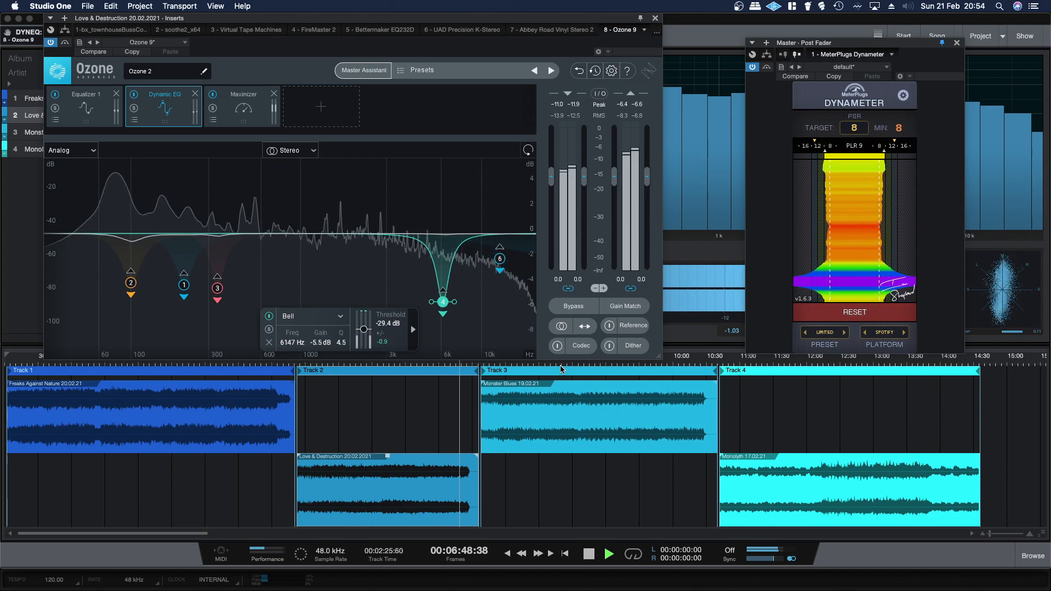
- Replay an earlier section of Love & Destruction, reviewing the Equalizer 1 curve and Maximizer during playback, and stop
{"action": "key", "text": "space"}
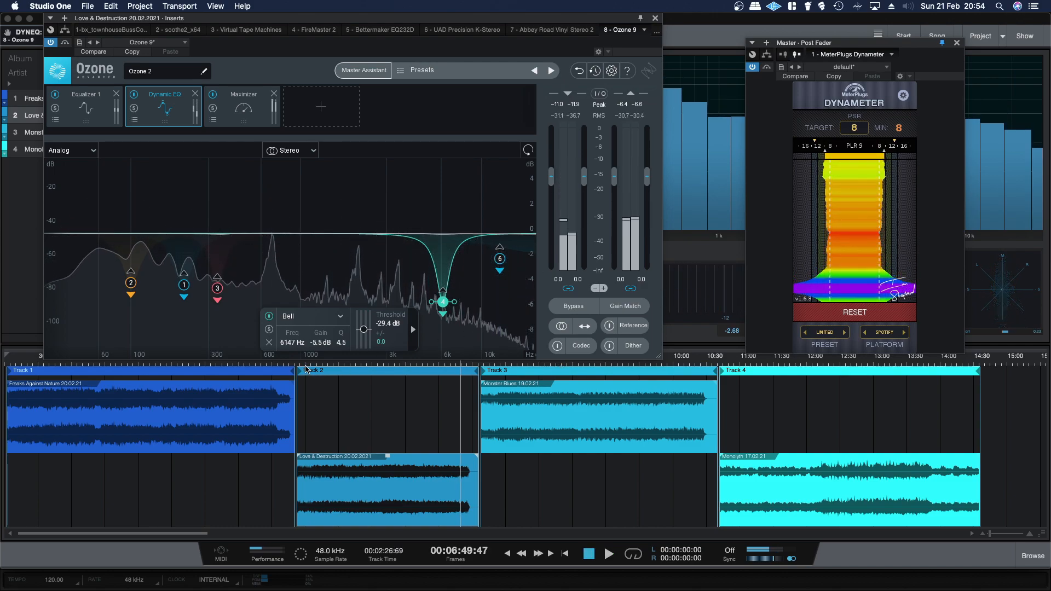
{"action": "key", "text": "space"}
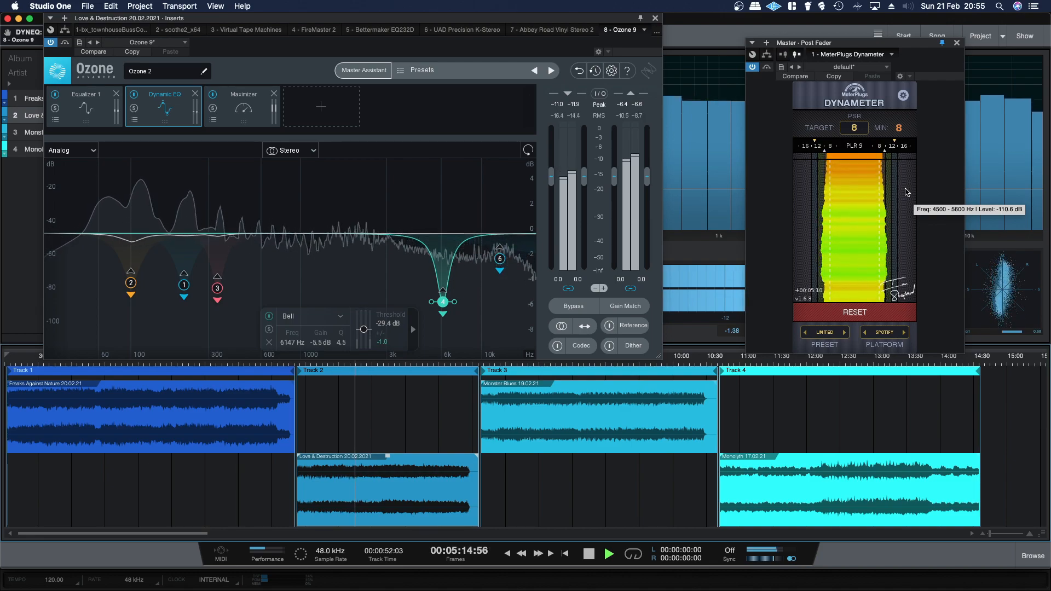
{"action": "left_click", "coordinate": [116, 114]}
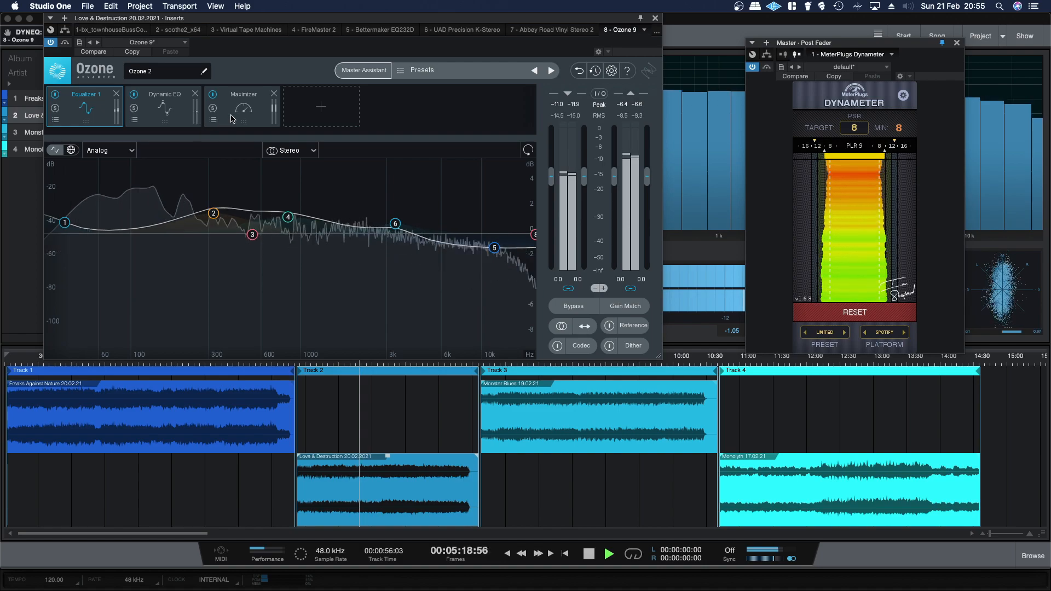
{"action": "left_click", "coordinate": [230, 121]}
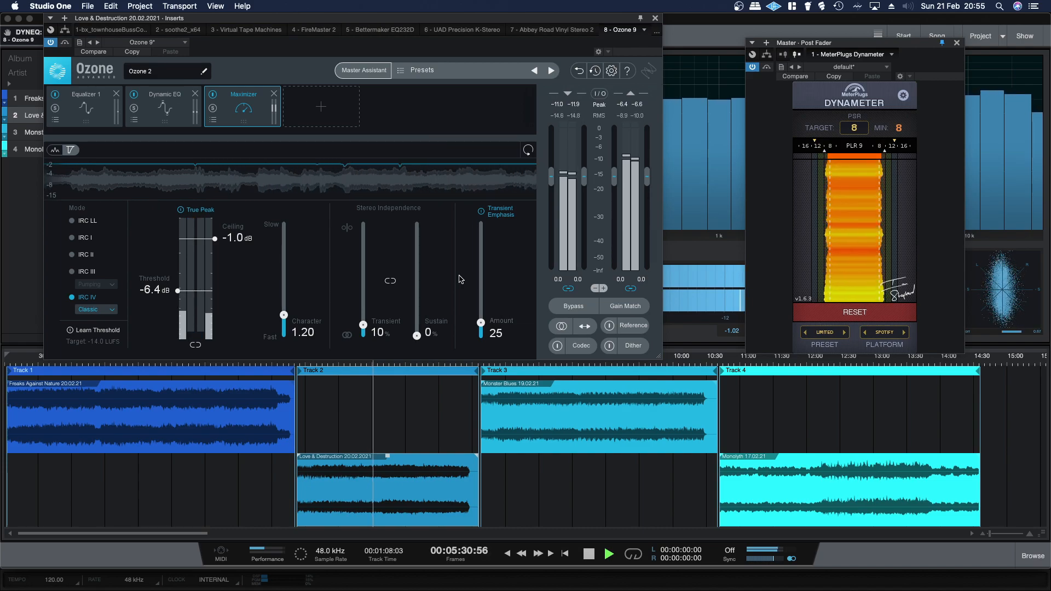
{"action": "key", "text": "space"}
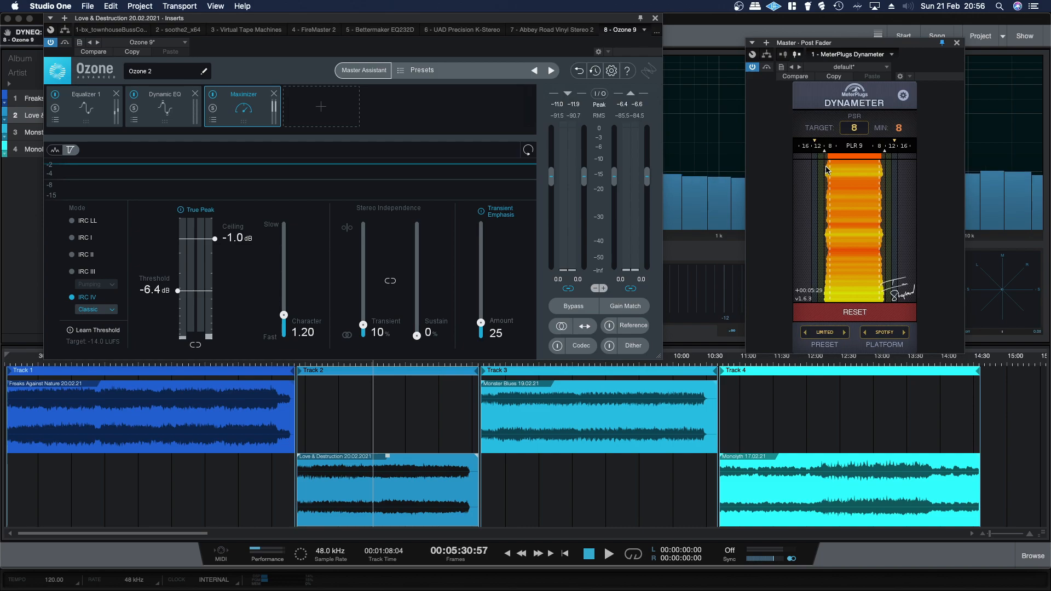
- Close the Love & Destruction inserts window, play Monster Blues from about 8:30 and select its track
{"action": "left_click", "coordinate": [656, 20]}
{"action": "left_click", "coordinate": [582, 366]}
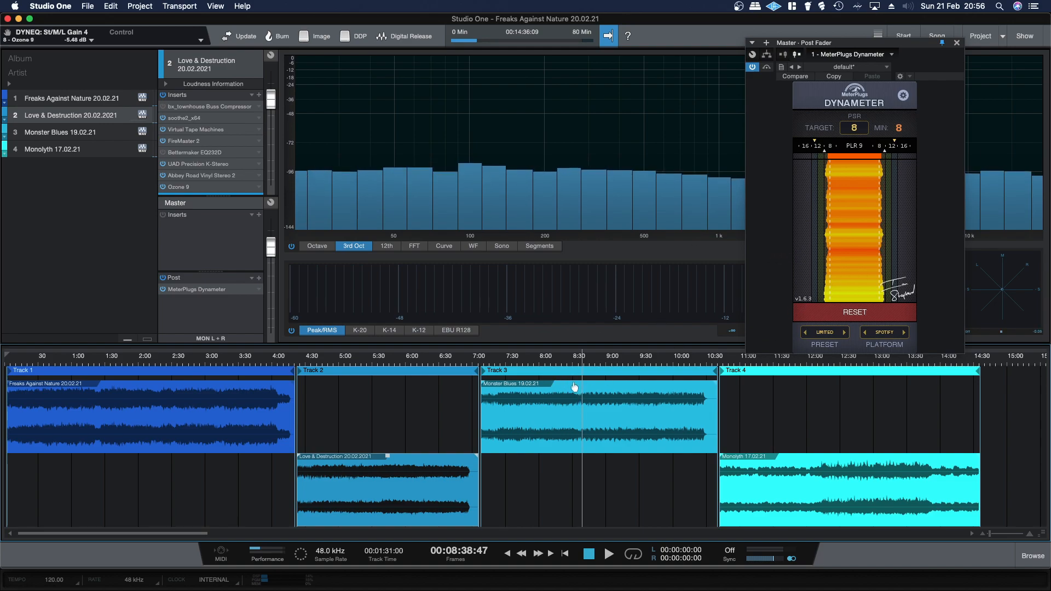
{"action": "double_click", "coordinate": [572, 363]}
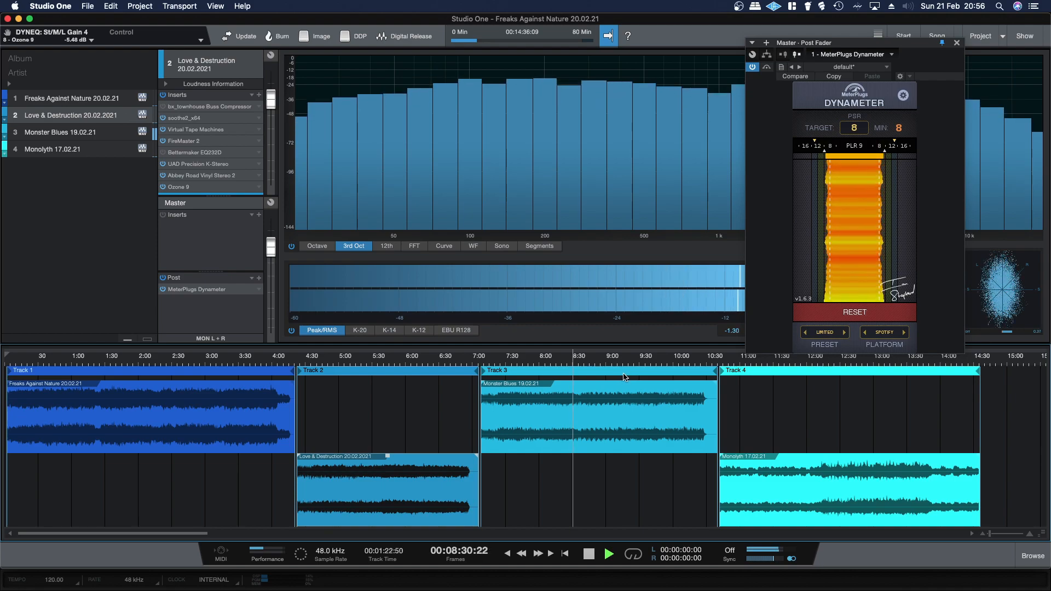
{"action": "left_click", "coordinate": [644, 392]}
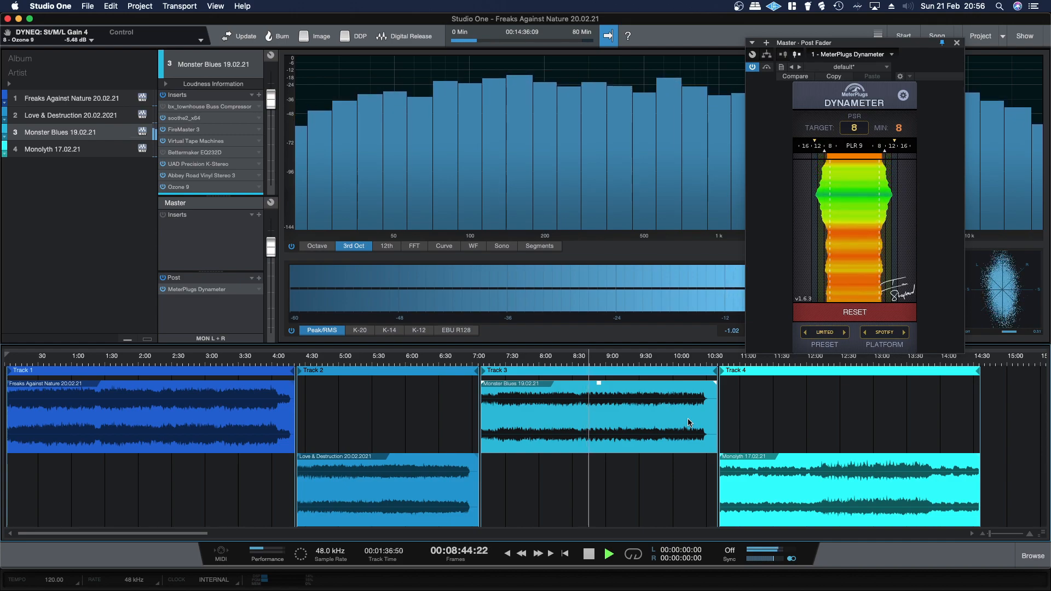
- Open the Ozone 9 insert on Monster Blues, review its Maximizer during playback, and stop the track
{"action": "mouse_move", "coordinate": [825, 219]}
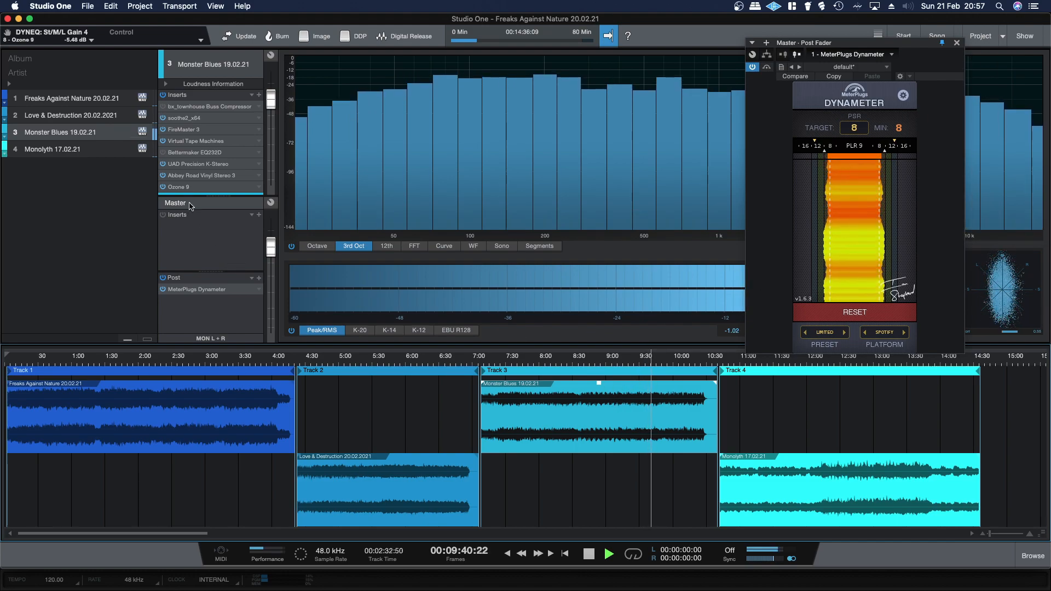
{"action": "double_click", "coordinate": [179, 186]}
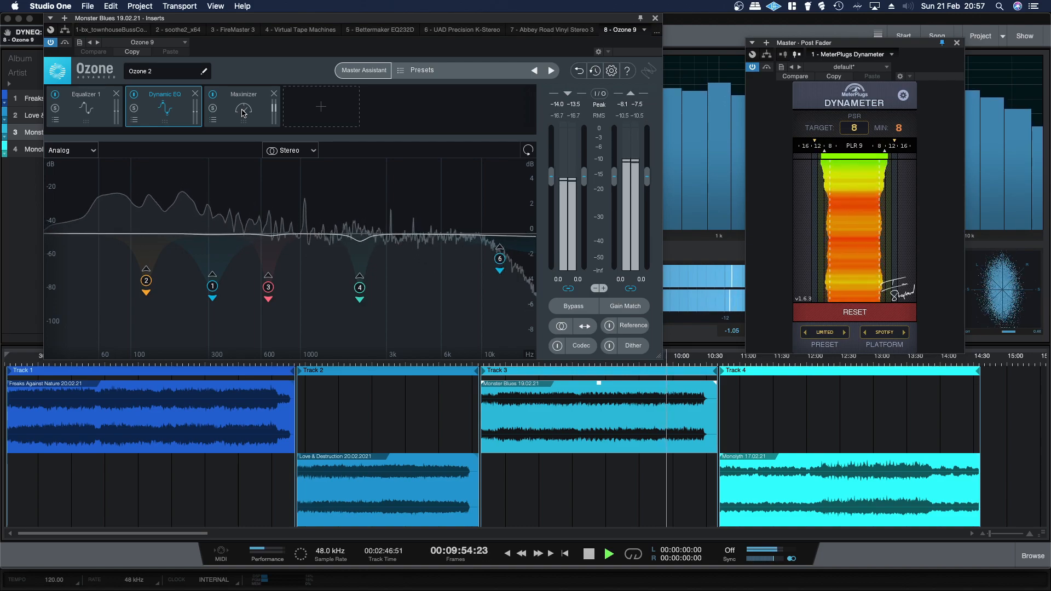
{"action": "left_click", "coordinate": [244, 112]}
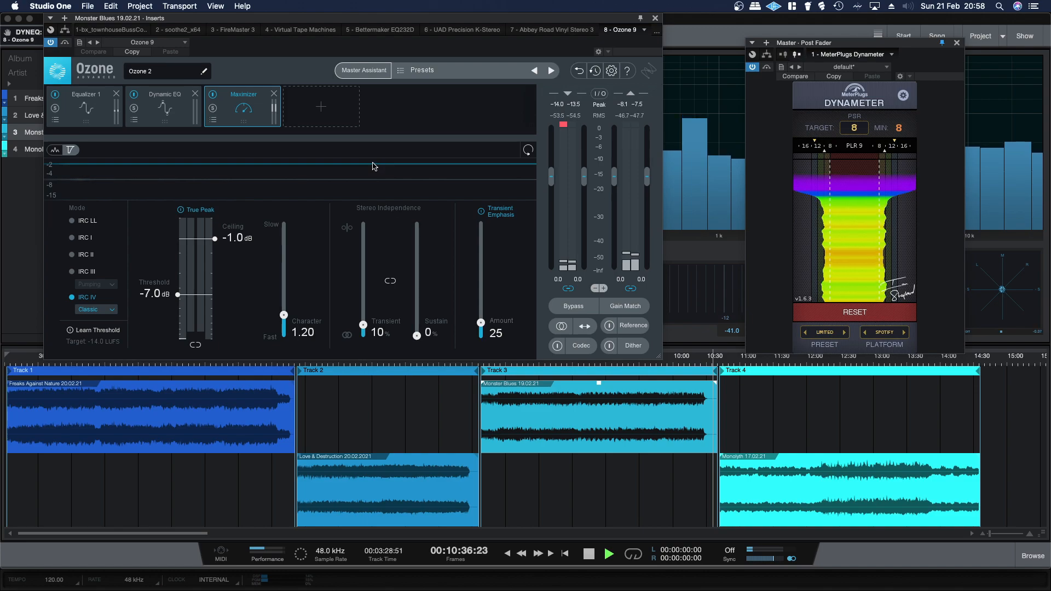
{"action": "key", "text": "space"}
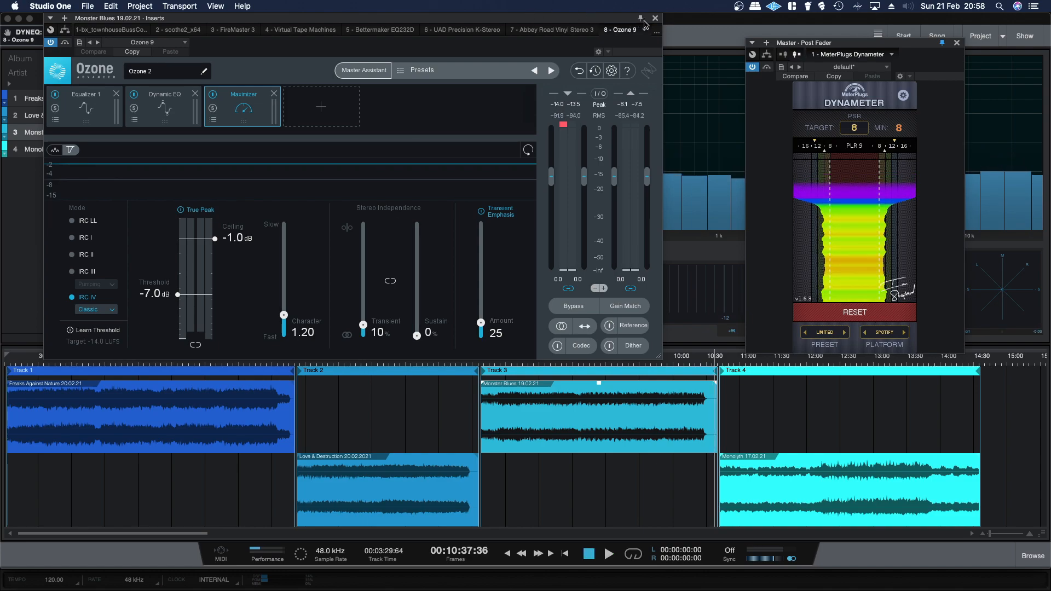
- Show the Monster Blues Dynamic EQ, replay the track from about 8:38 and solo band 2
{"action": "left_click", "coordinate": [164, 104]}
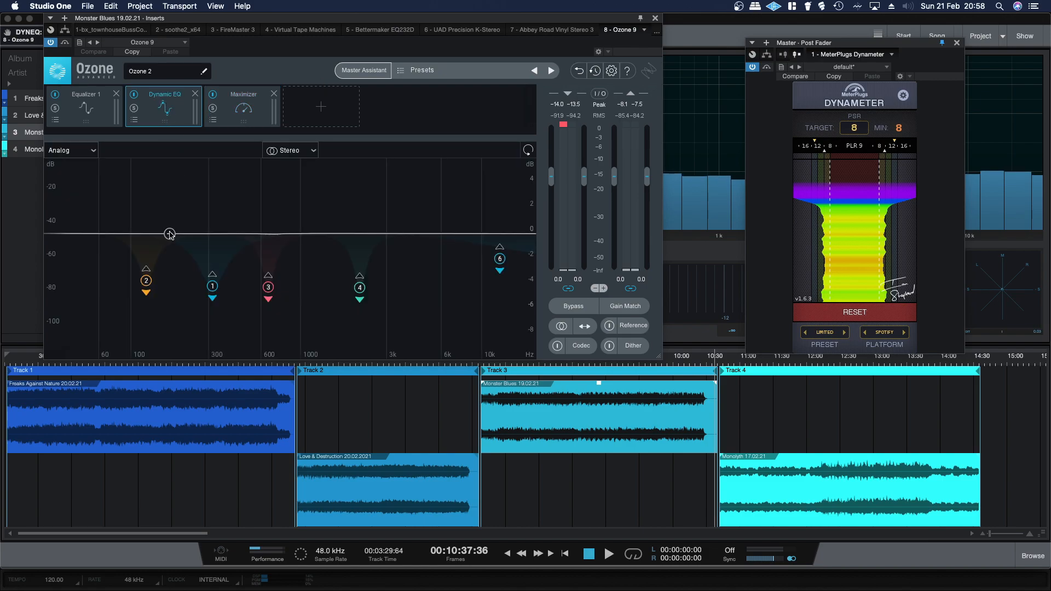
{"action": "left_click", "coordinate": [586, 373]}
{"action": "key", "text": "space"}
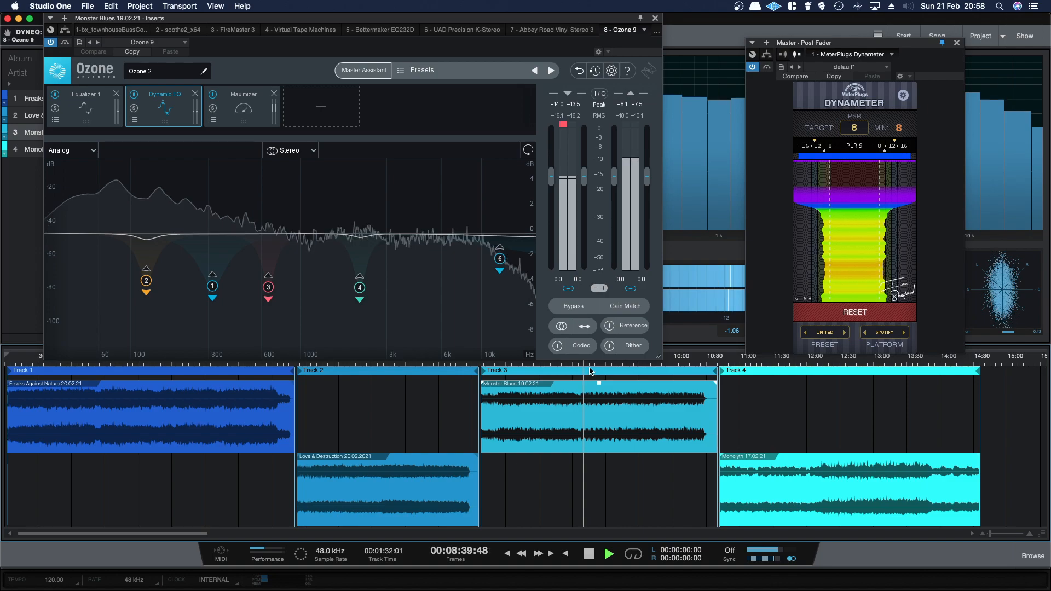
{"action": "left_click", "coordinate": [145, 281]}
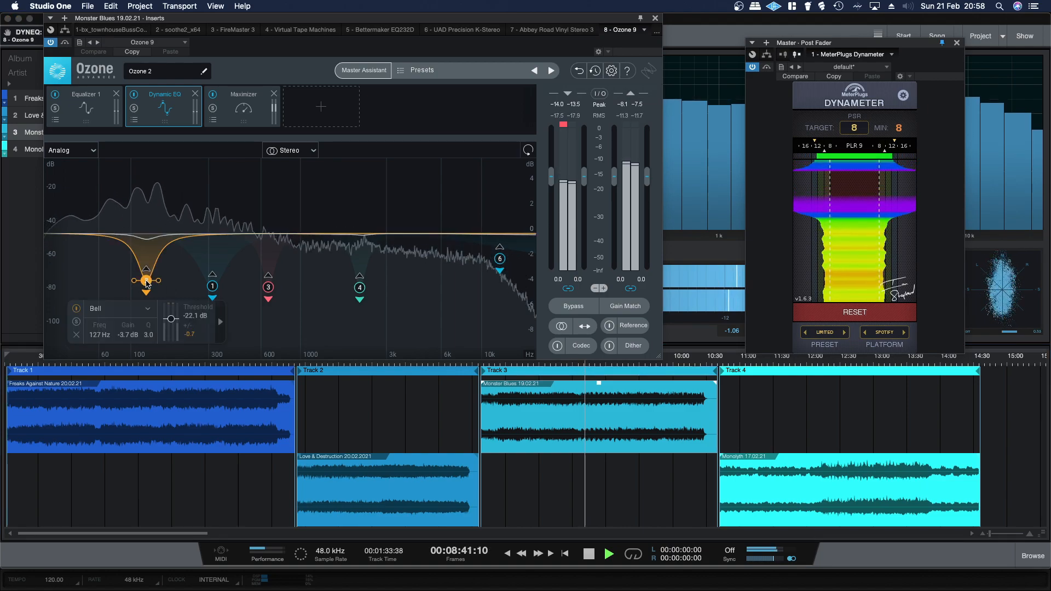
{"action": "left_click", "coordinate": [76, 322]}
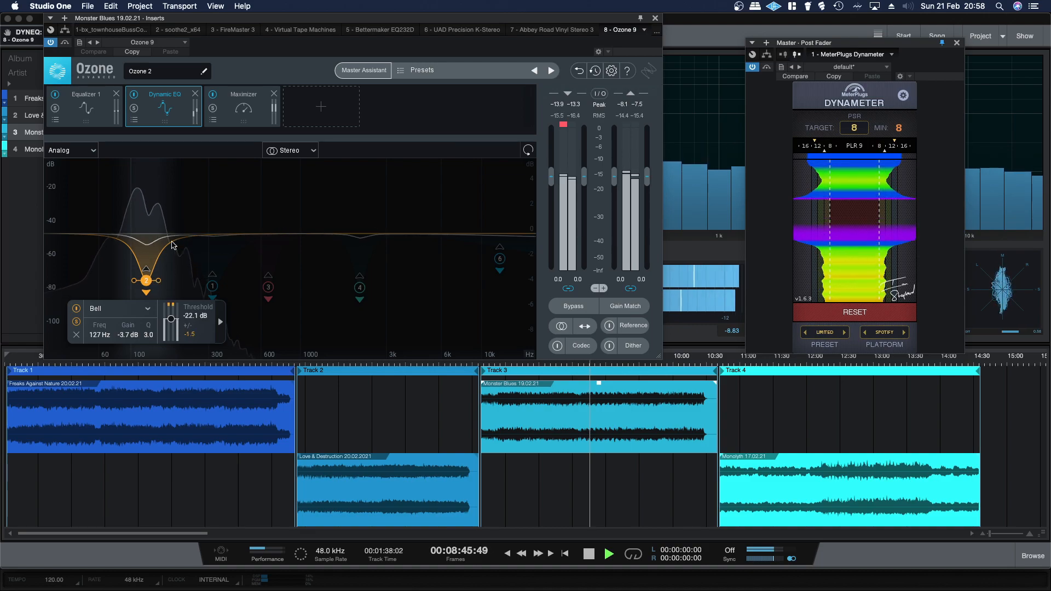
- Solo bands 1 and 3 of the Monster Blues Dynamic EQ one after the other to audition them during playback
{"action": "left_click", "coordinate": [212, 287]}
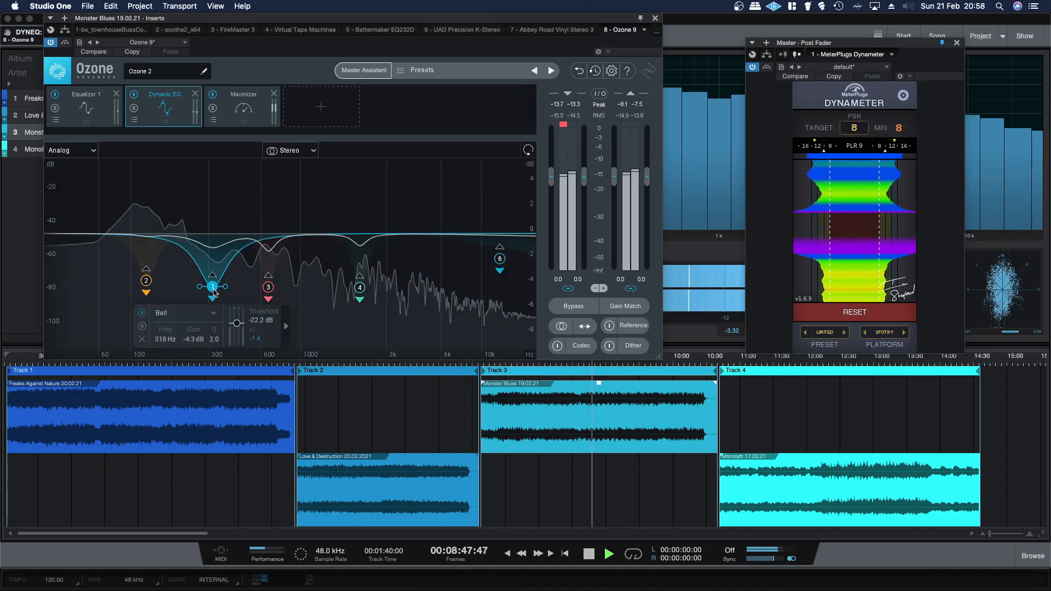
{"action": "left_click", "coordinate": [141, 326]}
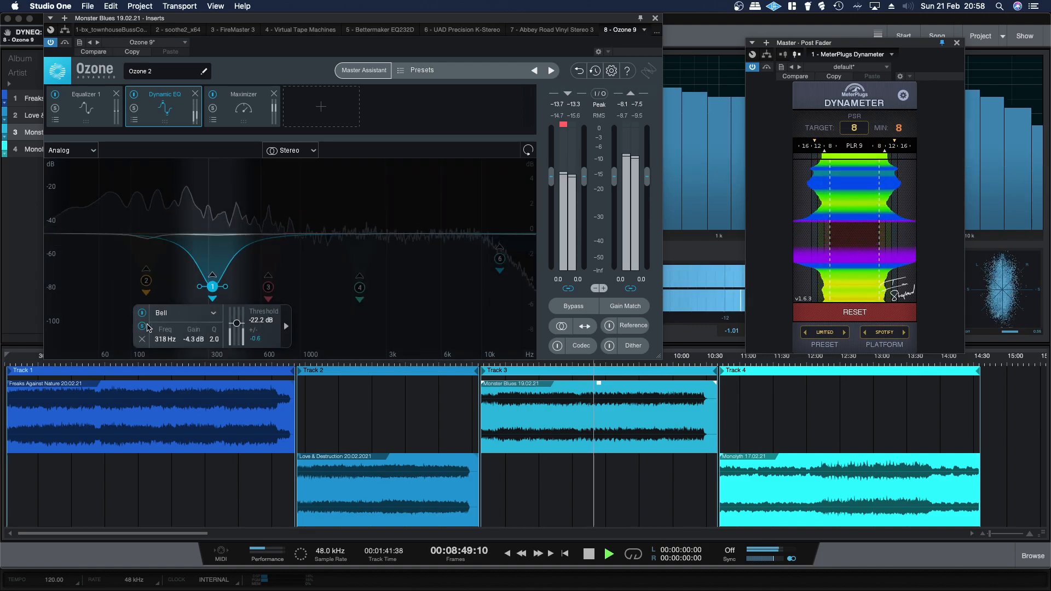
{"action": "left_click", "coordinate": [268, 288]}
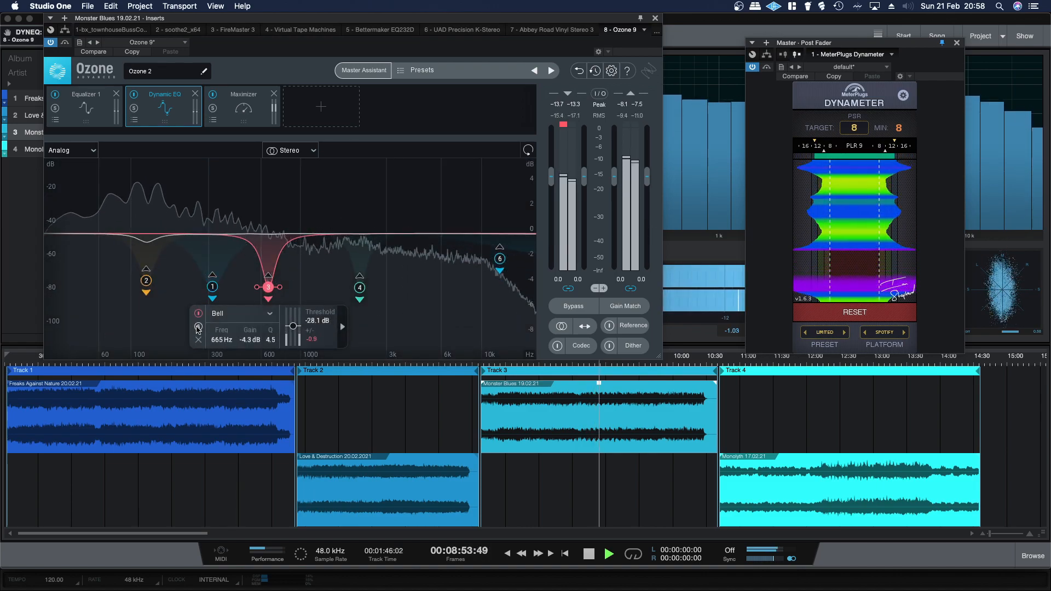
{"action": "left_click", "coordinate": [199, 327]}
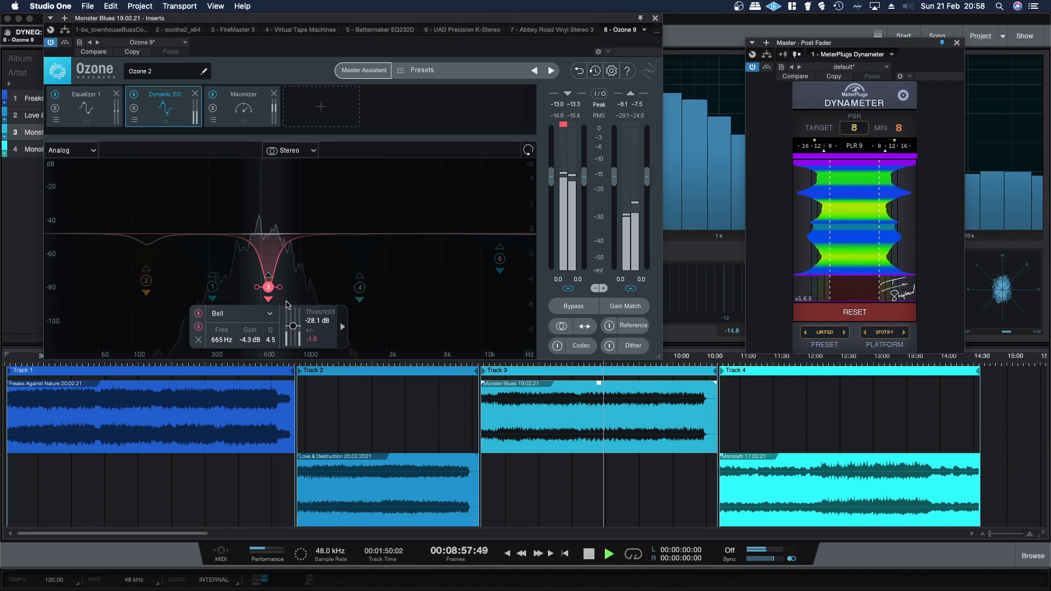
- Audition Dynamic EQ bands 4 and 6 in solo on Monster Blues, releasing each solo again
{"action": "left_click", "coordinate": [359, 288]}
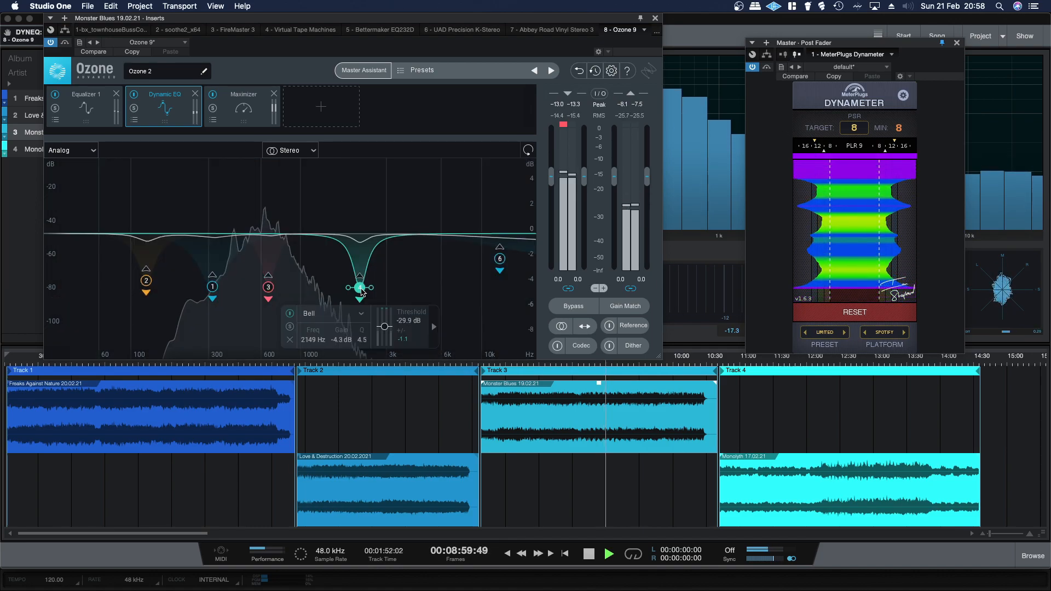
{"action": "left_click", "coordinate": [290, 327]}
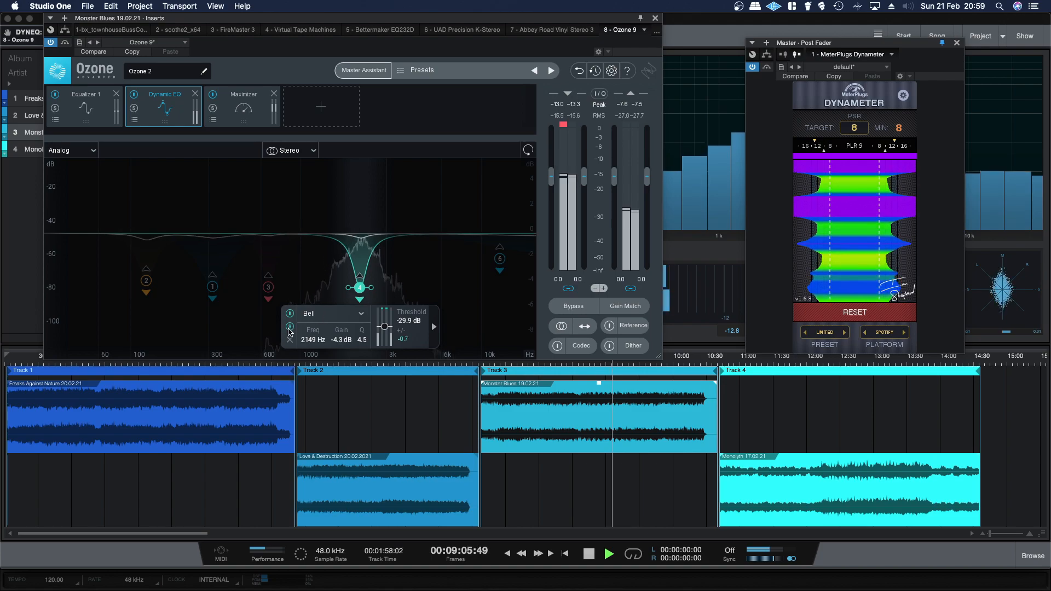
{"action": "left_click", "coordinate": [290, 328]}
{"action": "left_click", "coordinate": [500, 259]}
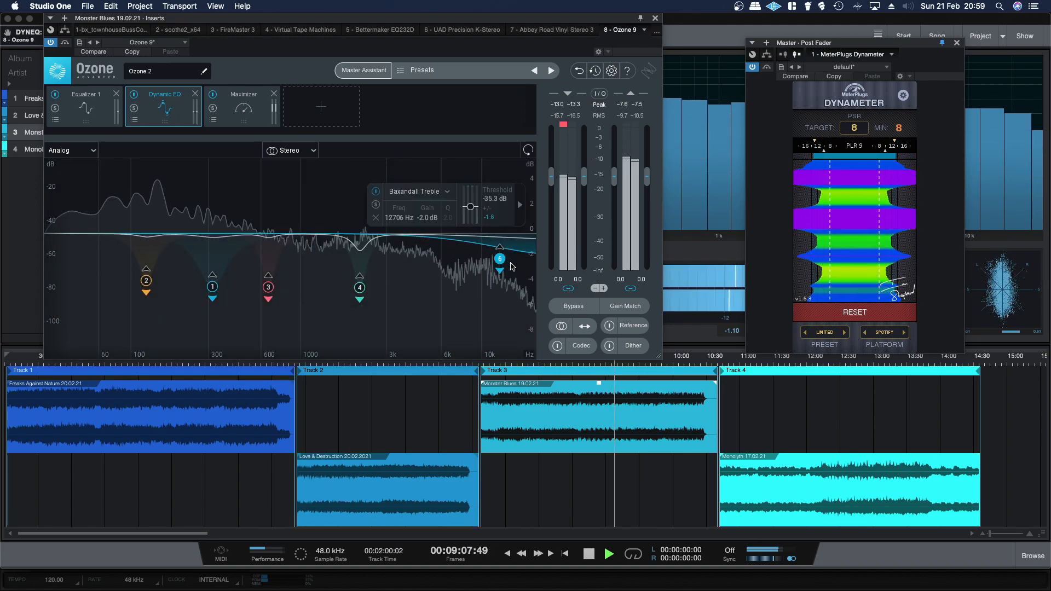
{"action": "left_click", "coordinate": [376, 205]}
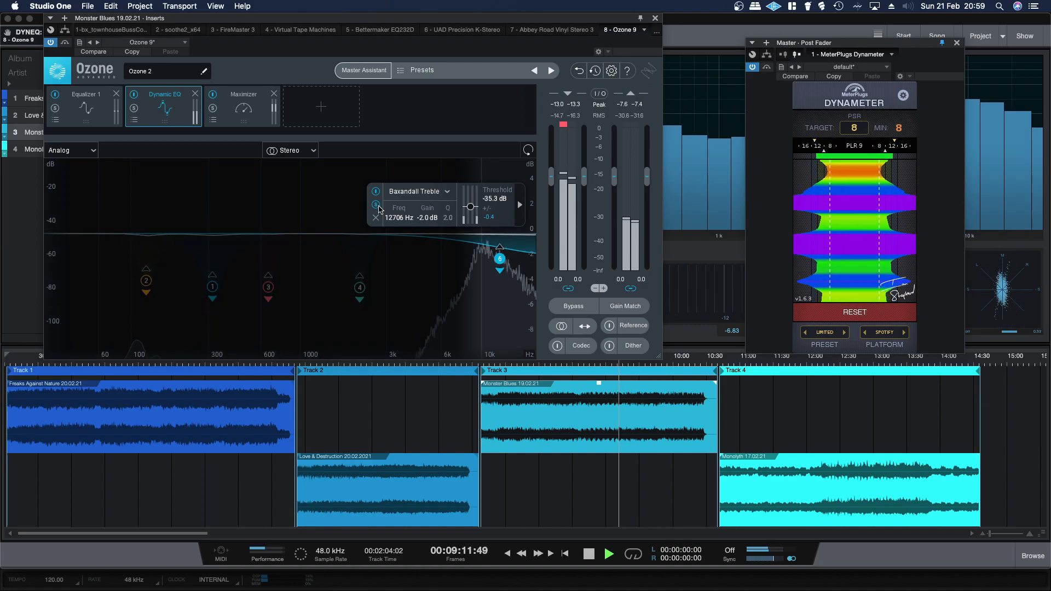
{"action": "left_click", "coordinate": [376, 205]}
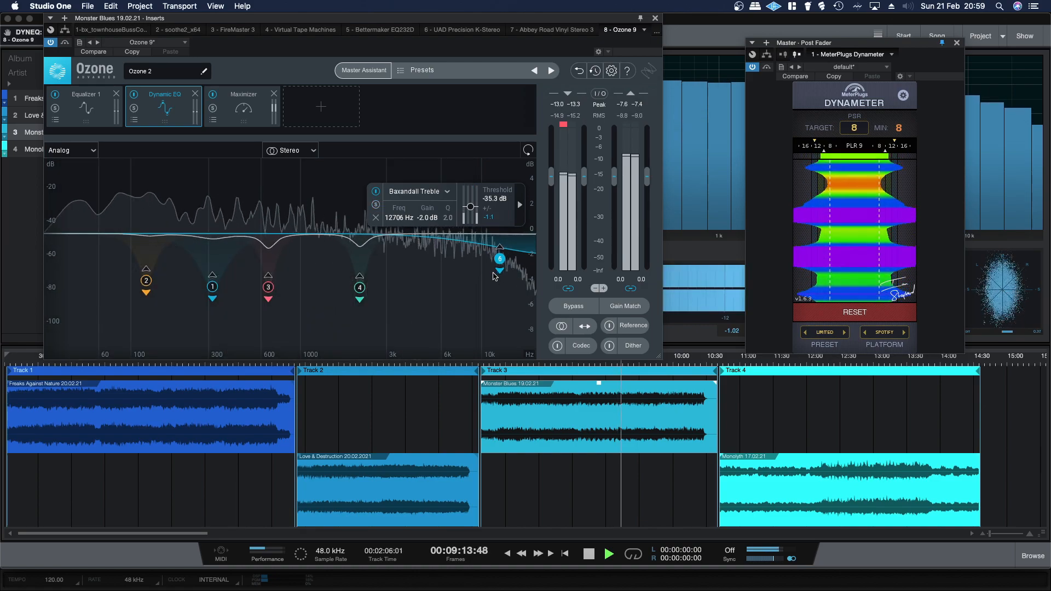
- Review the Equalizer 1 and Maximizer modules on Monster Blues, close its inserts window and stop playback
{"action": "left_click", "coordinate": [86, 107]}
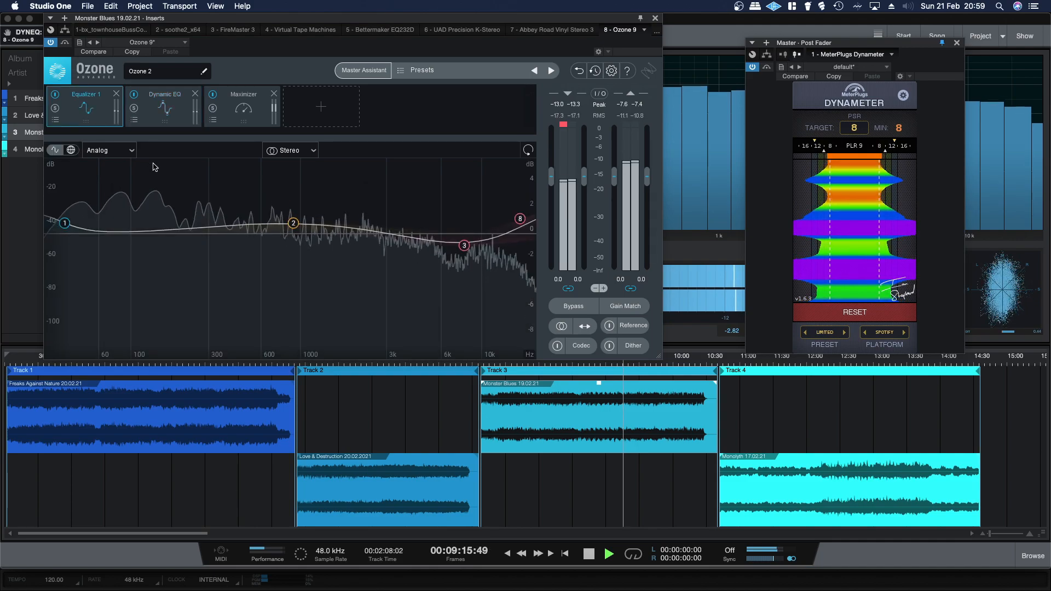
{"action": "left_click", "coordinate": [257, 118]}
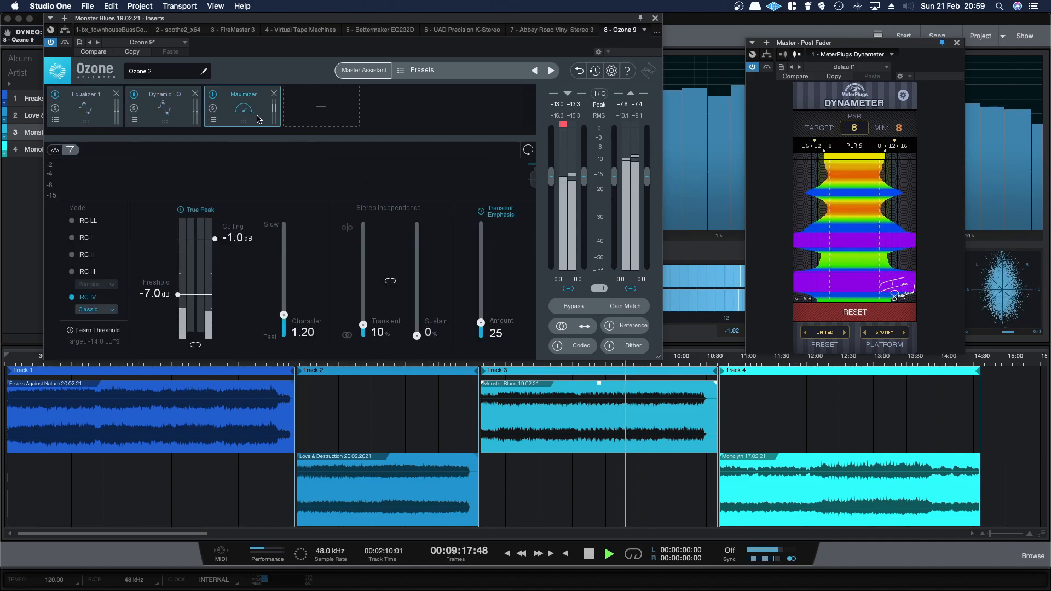
{"action": "left_click", "coordinate": [655, 18]}
{"action": "key", "text": "space"}
- Move the Dynameter window aside, select Monolyth and open its Ozone 9 insert, repositioning the inserts window
{"action": "left_click_drag", "start_coordinate": [837, 44], "coordinate": [863, 32]}
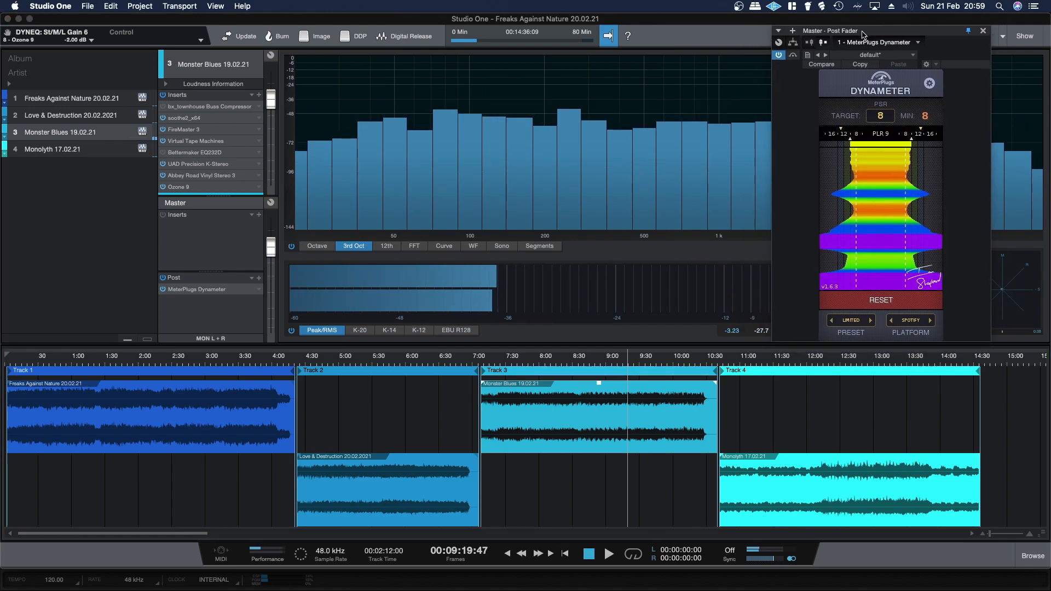
{"action": "left_click", "coordinate": [836, 460]}
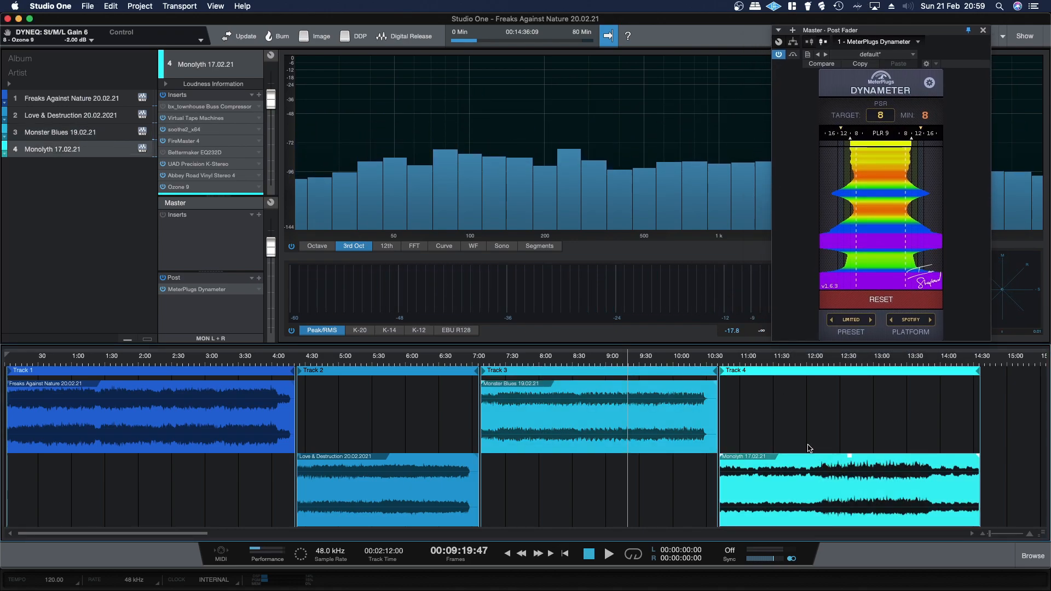
{"action": "left_click", "coordinate": [200, 187]}
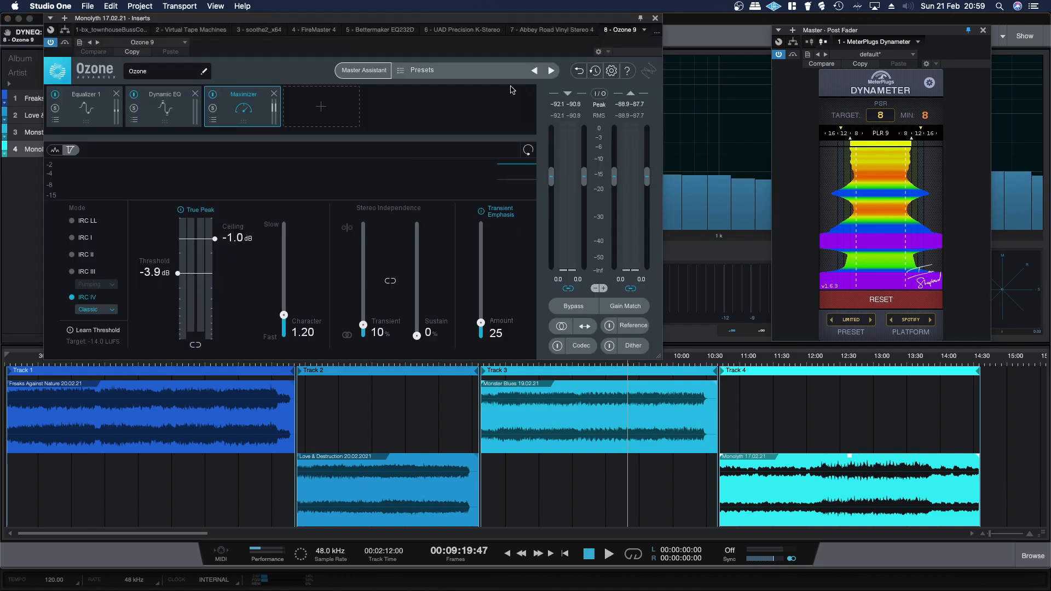
{"action": "left_click_drag", "start_coordinate": [413, 20], "coordinate": [423, 26]}
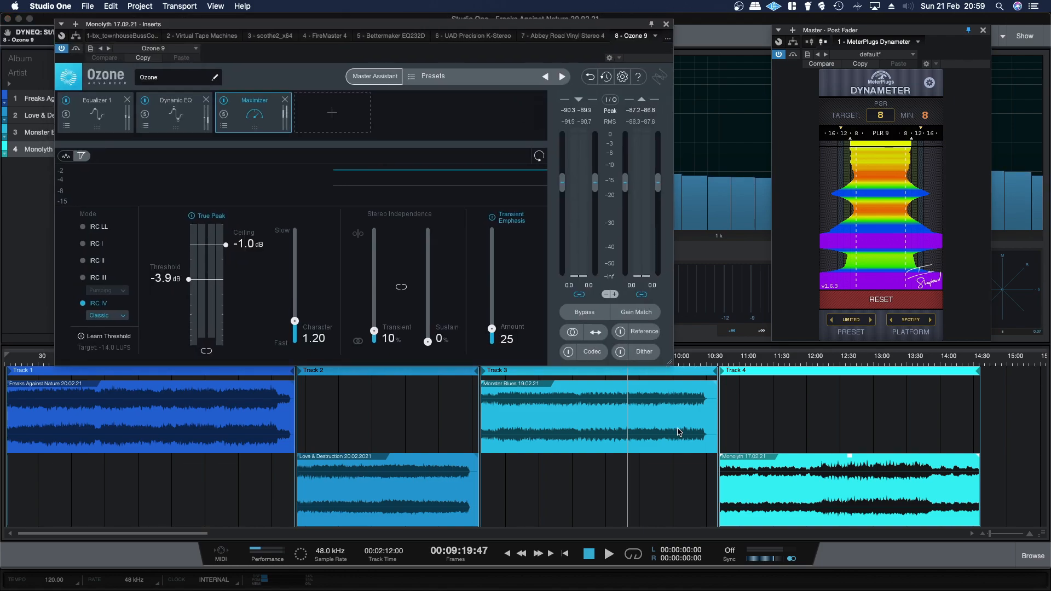
- Play Monolyth from about 10:46 while monitoring its Maximizer and the Dynameter, and stop
{"action": "left_click", "coordinate": [724, 390]}
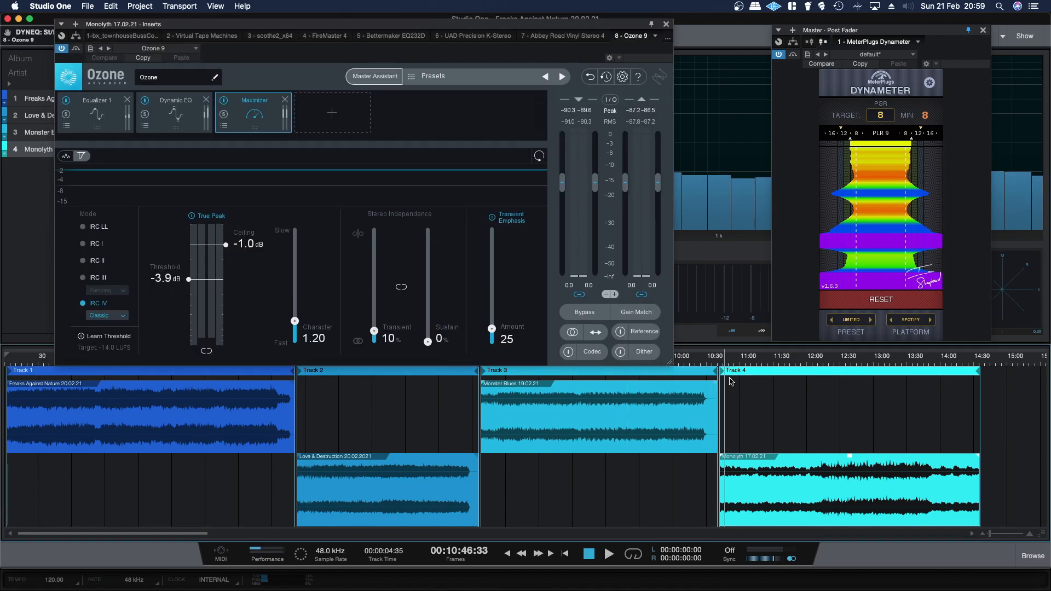
{"action": "key", "text": "space"}
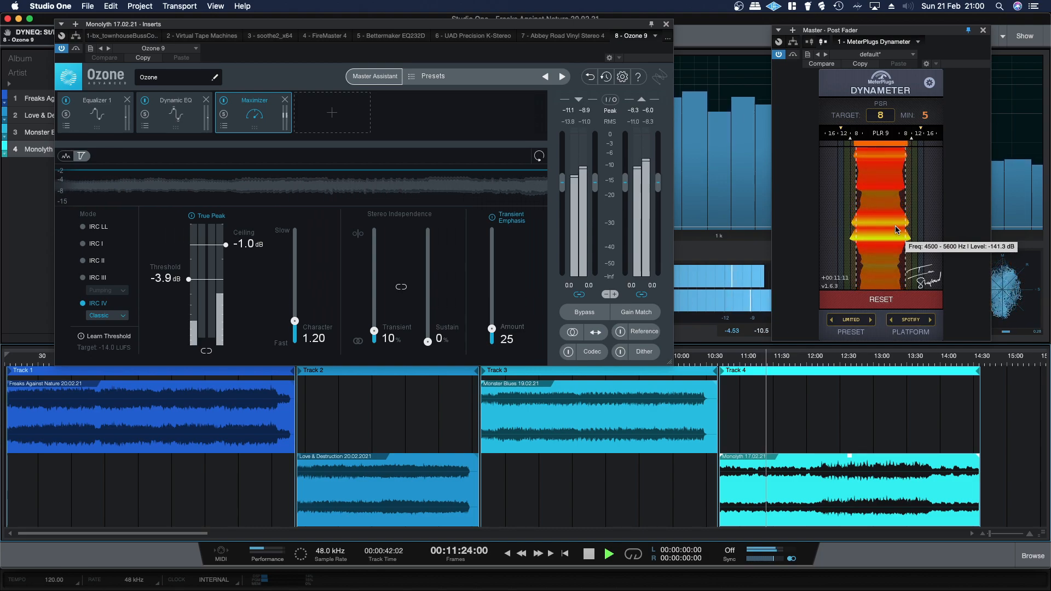
{"action": "key", "text": "space"}
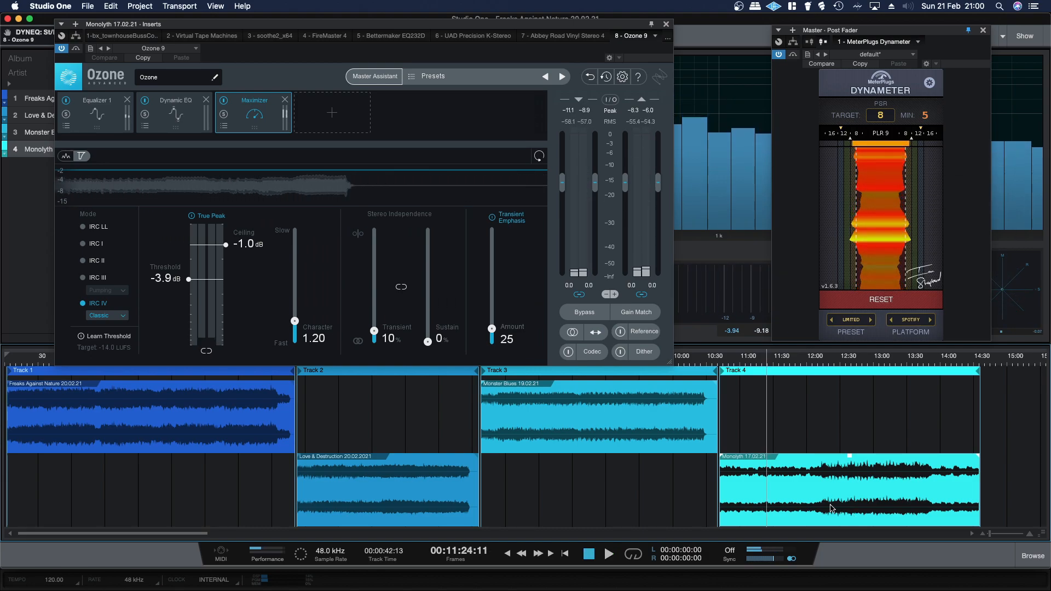
- Play the louder second half of Monolyth from about 12:09 and monitor the Dynameter's minimum PSR reading
{"action": "left_click", "coordinate": [822, 363]}
{"action": "left_click", "coordinate": [818, 363]}
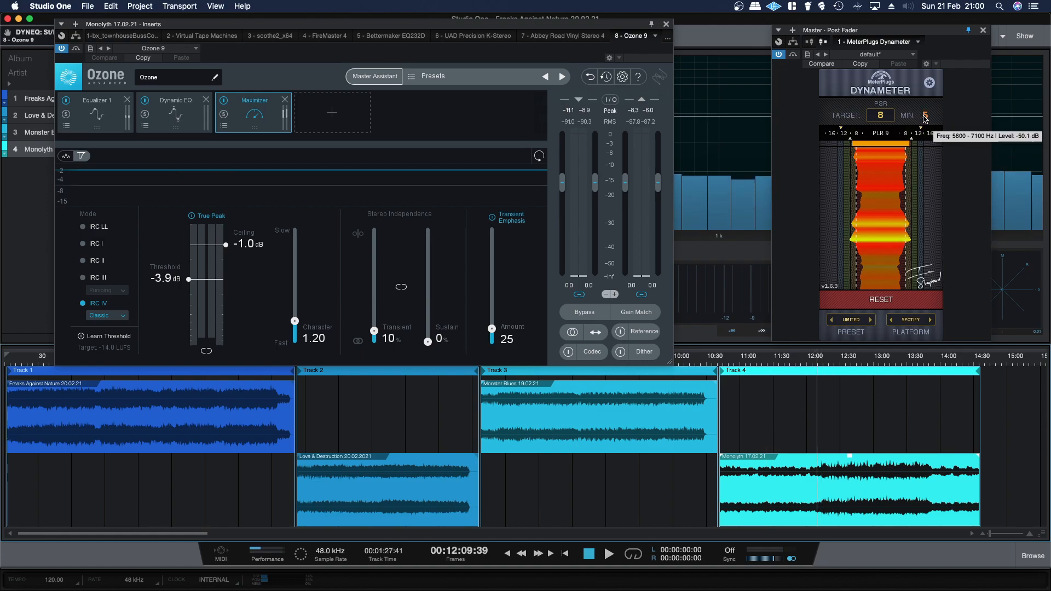
{"action": "key", "text": "space"}
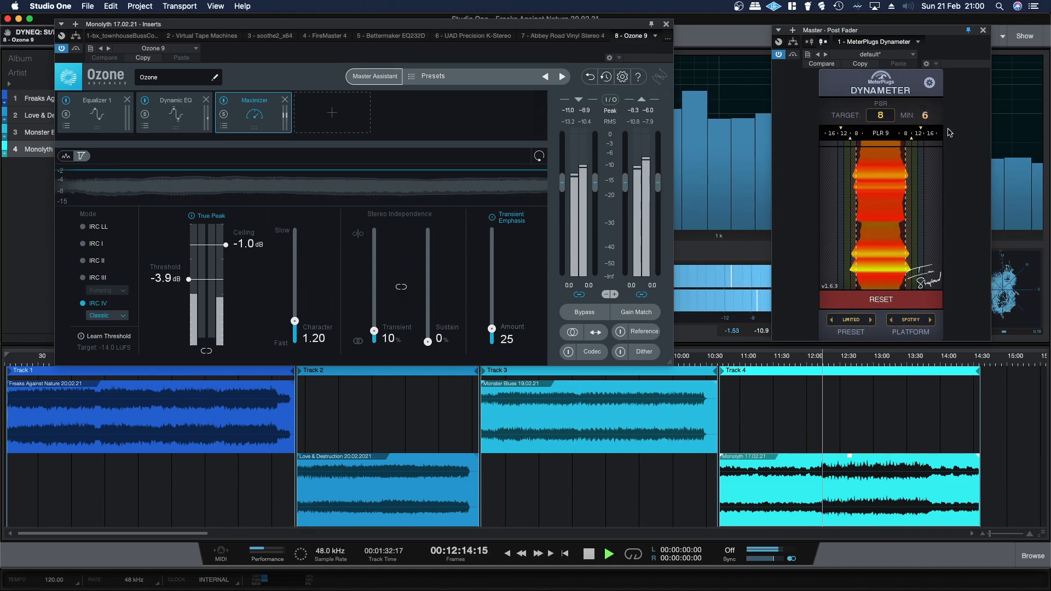
{"action": "left_click", "coordinate": [926, 116]}
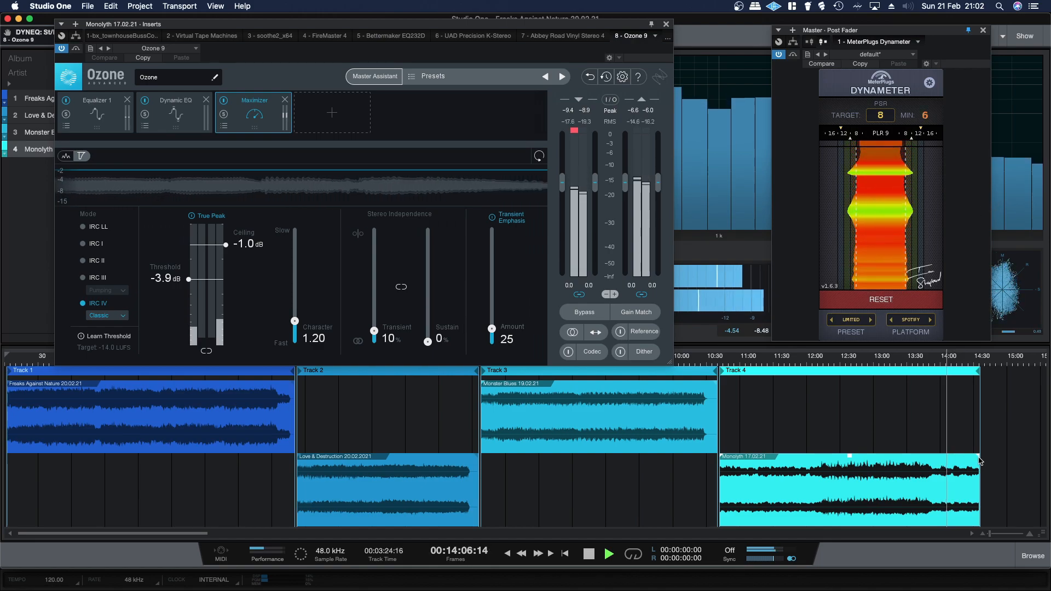
- Add a curved fade-out to the end of Monolyth starting at about 14:05, and stop playback
{"action": "left_click_drag", "start_coordinate": [980, 461], "coordinate": [962, 502]}
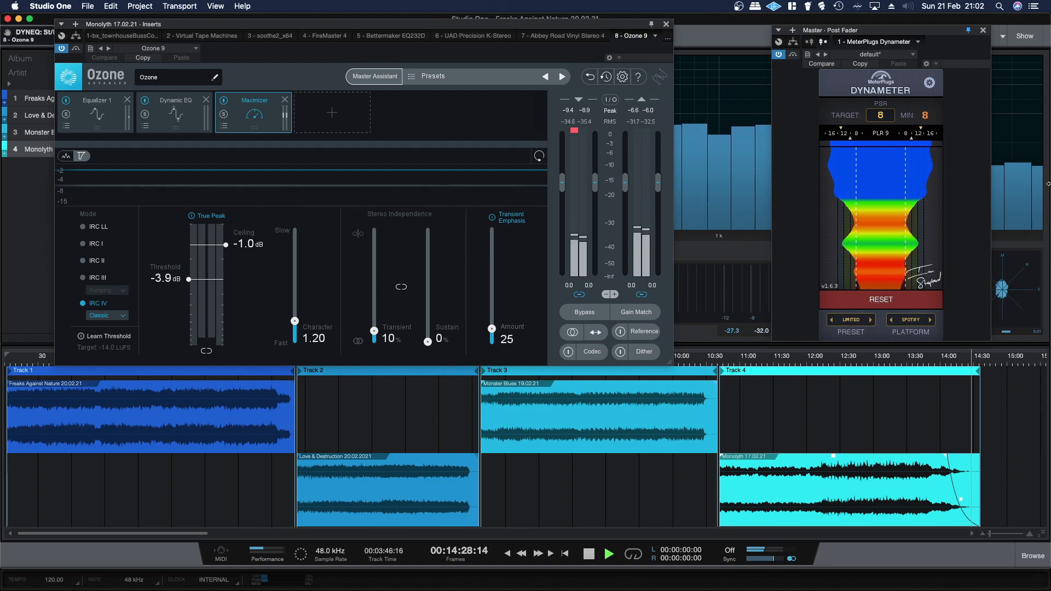
{"action": "key", "text": "space"}
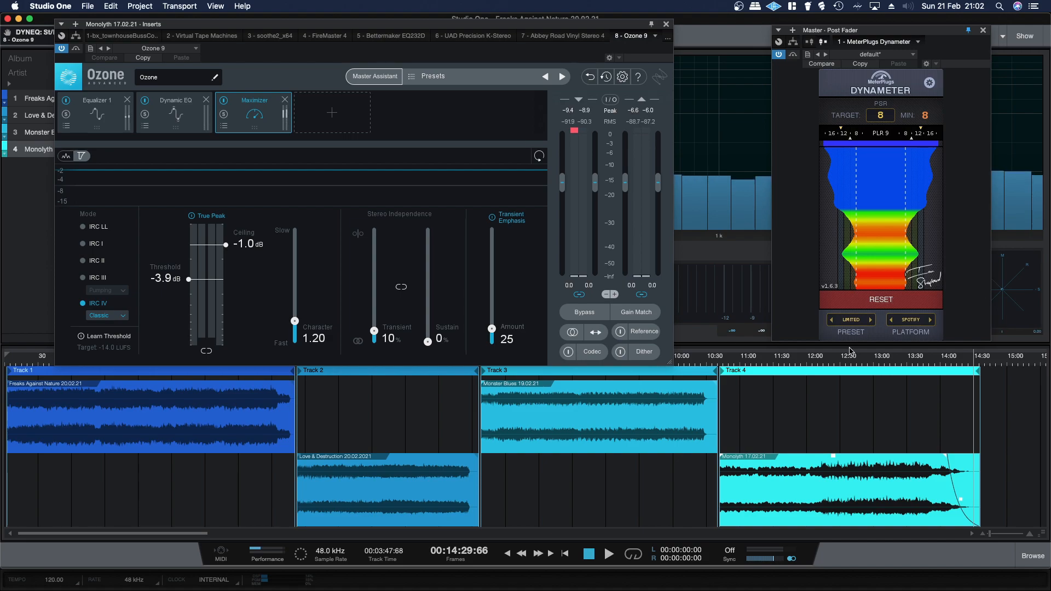
- Replay the opening of Monolyth from about 10:47 to compare its dynamics on the Dynameter, and stop
{"action": "left_click", "coordinate": [729, 369]}
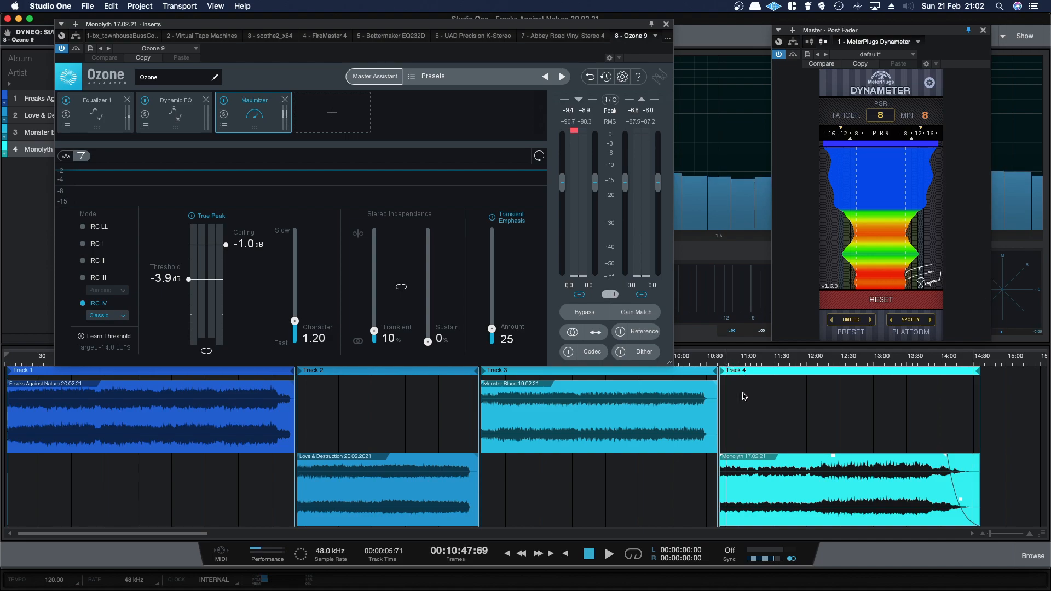
{"action": "key", "text": "space"}
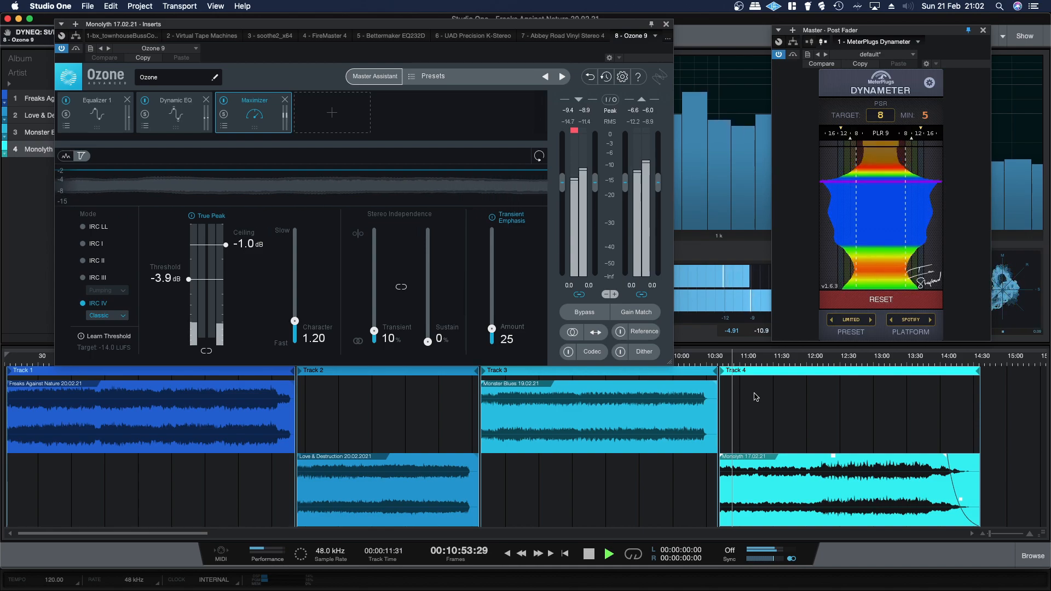
{"action": "key", "text": "space"}
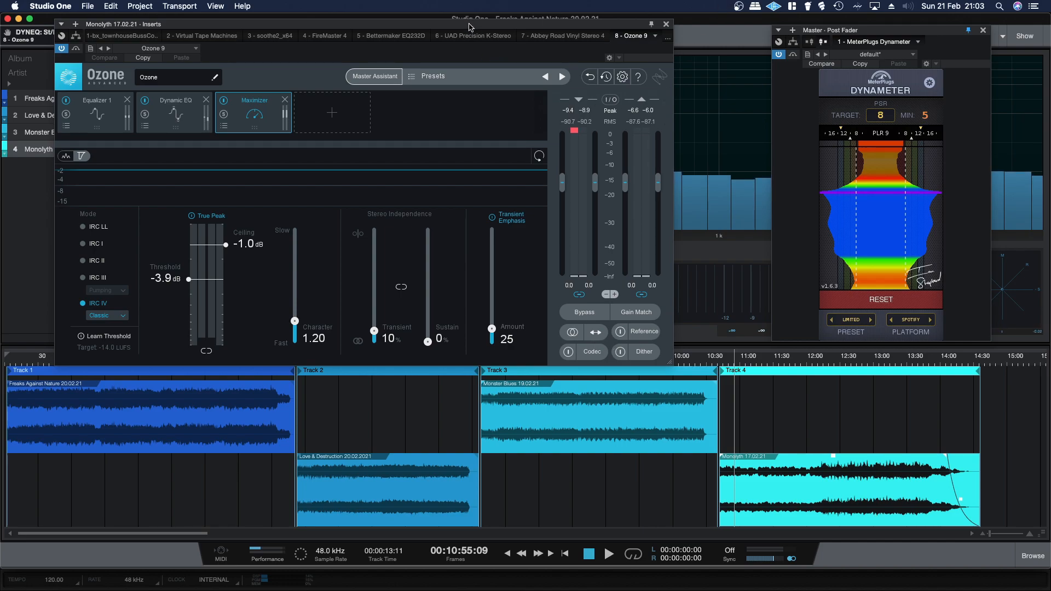
- Close the Monolyth inserts window, select Monster Blues and play it from near its start
{"action": "left_click_drag", "start_coordinate": [469, 27], "coordinate": [461, 20]}
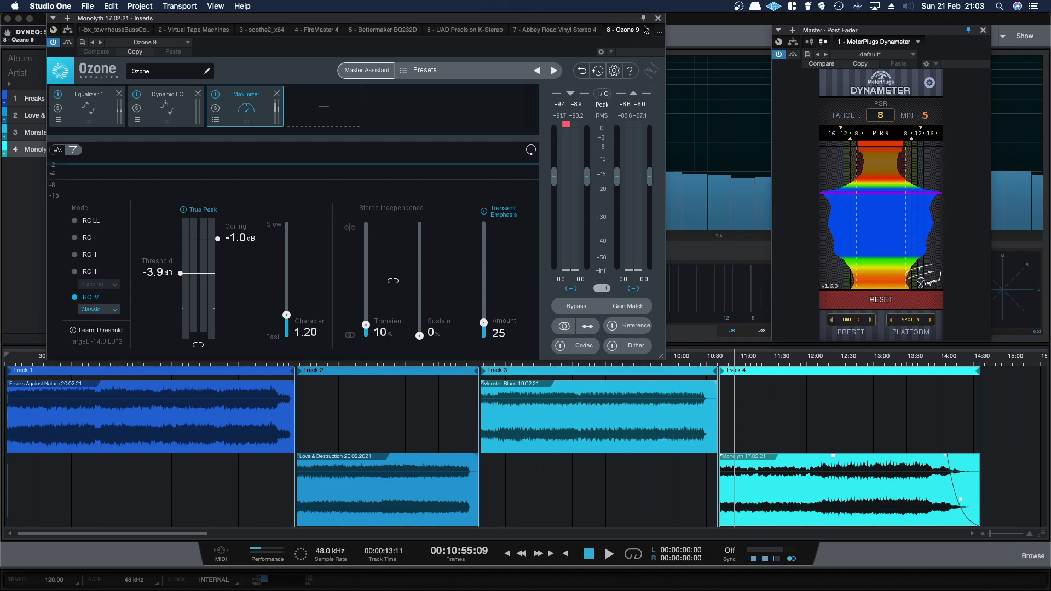
{"action": "left_click", "coordinate": [658, 19]}
{"action": "left_click", "coordinate": [629, 411]}
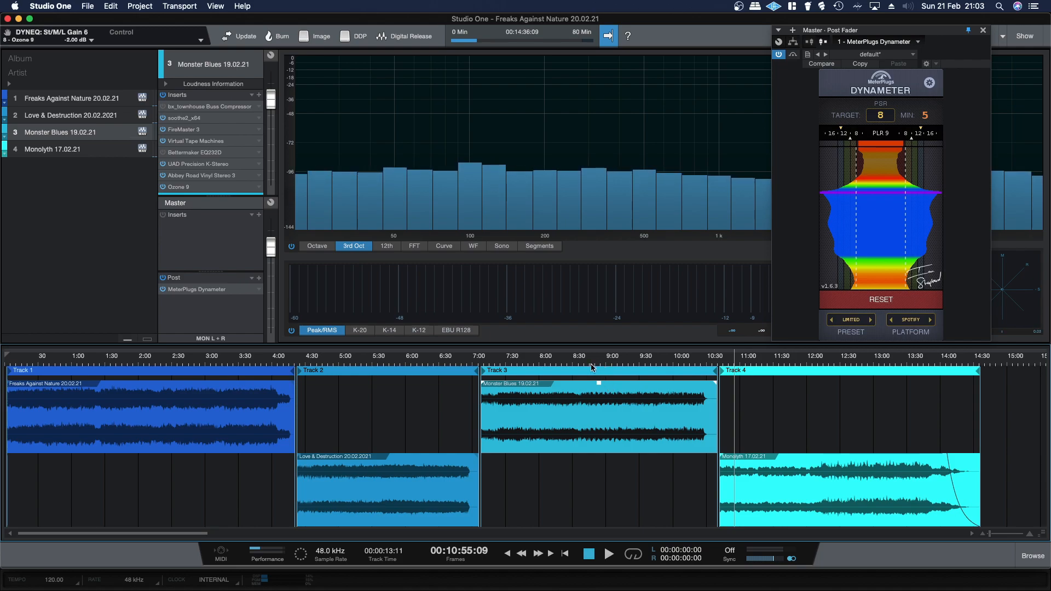
{"action": "left_click", "coordinate": [492, 366]}
{"action": "key", "text": "space"}
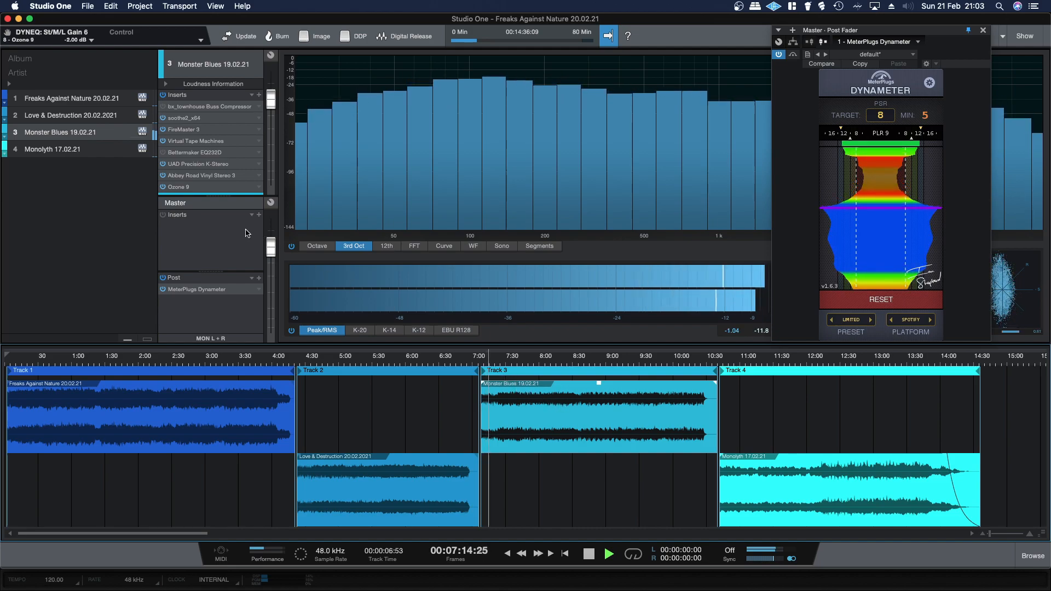
- Open the Dynamic EQ in the Monster Blues Ozone 9 insert, stop playback and move the inserts window next to the Dynameter
{"action": "left_click", "coordinate": [200, 188]}
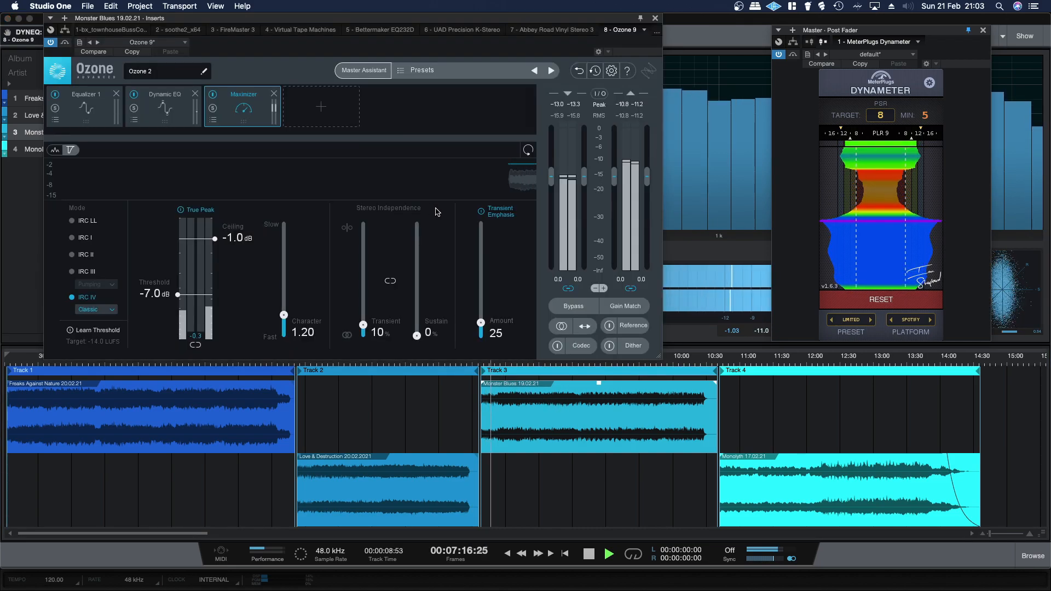
{"action": "left_click", "coordinate": [166, 104]}
{"action": "key", "text": "space"}
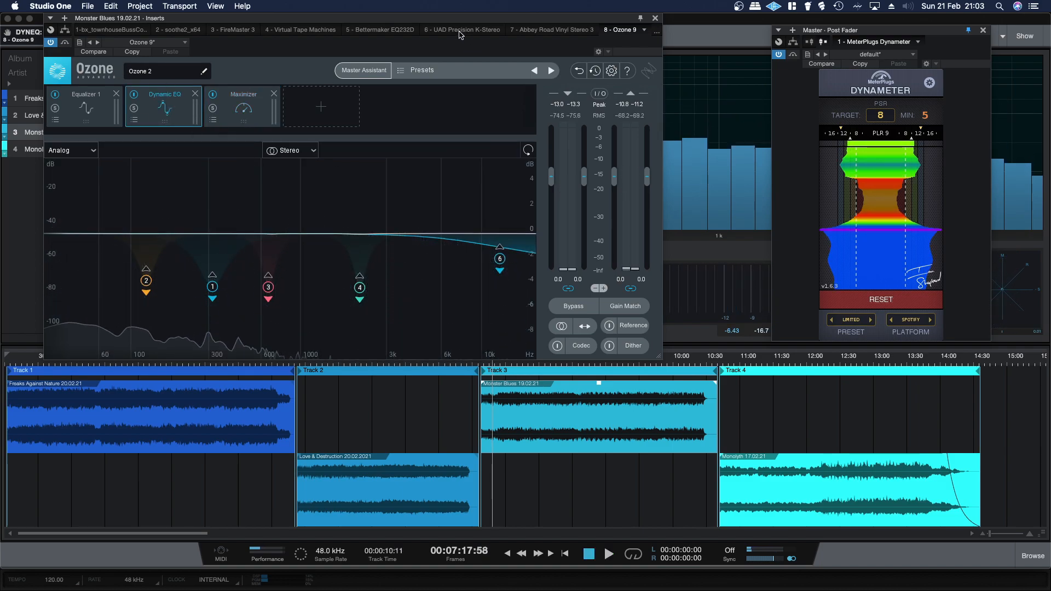
{"action": "left_click_drag", "start_coordinate": [373, 23], "coordinate": [476, 25]}
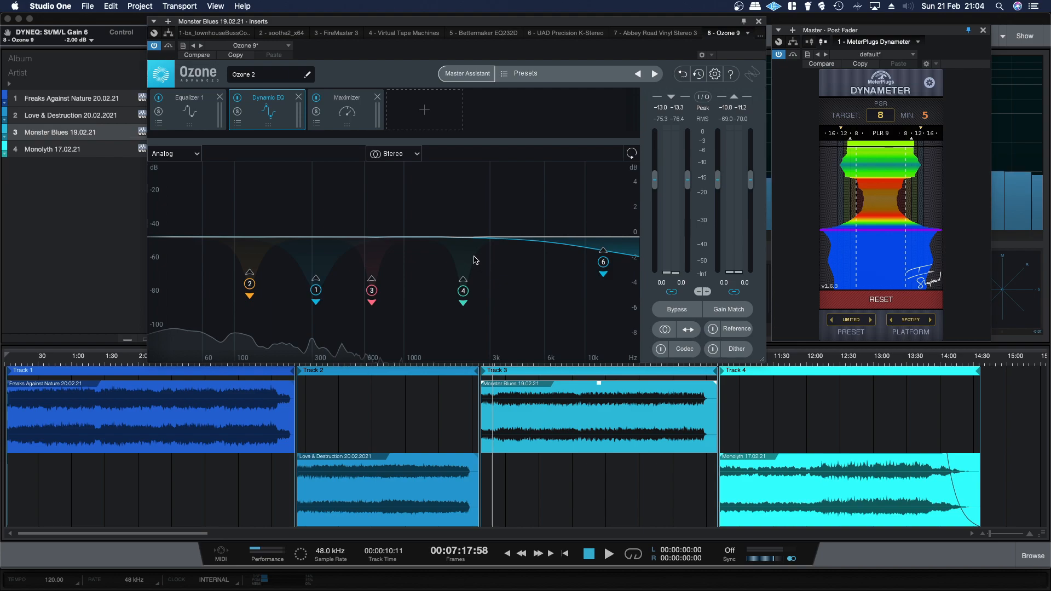
- Resume Monster Blues, solo Dynamic EQ band 4 and move it to about 2723 Hz with -4.8 dB gain
{"action": "key", "text": "space"}
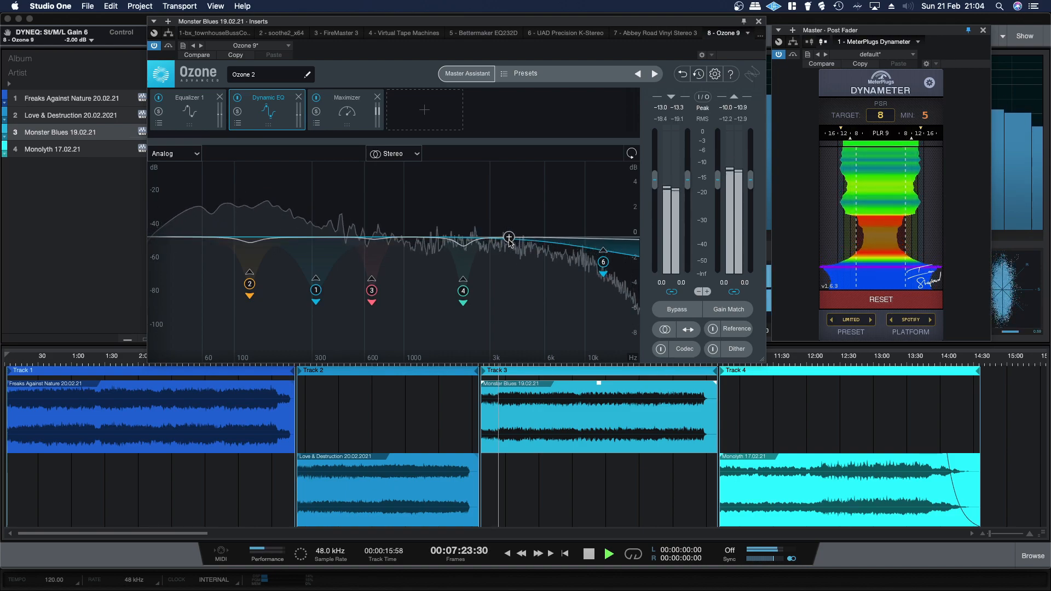
{"action": "left_click", "coordinate": [463, 291]}
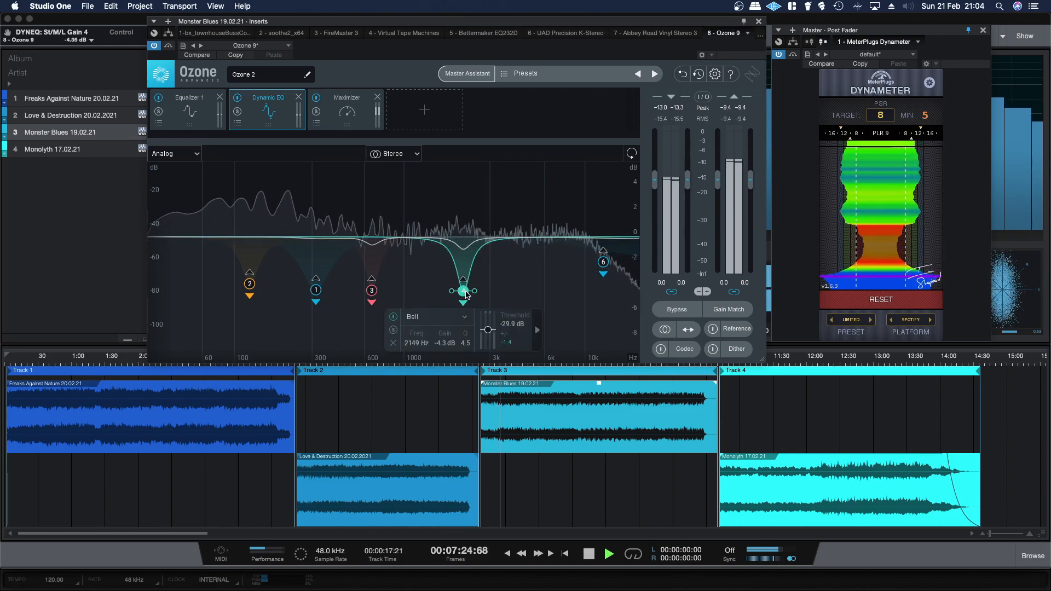
{"action": "left_click", "coordinate": [393, 330]}
{"action": "mouse_move", "coordinate": [466, 297]}
{"action": "left_mouse_down"}
{"action": "mouse_move", "coordinate": [417, 300]}
{"action": "mouse_move", "coordinate": [530, 302]}
{"action": "mouse_move", "coordinate": [484, 302]}
{"action": "left_mouse_up"}
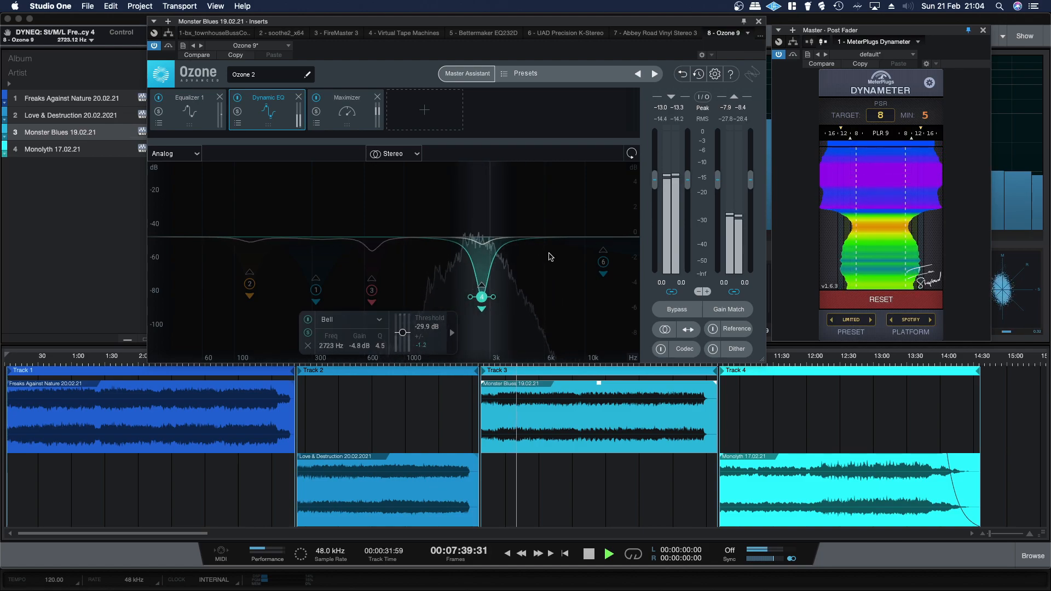
- Add Dynamic EQ band 5 to Monster Blues, solo it and set it to about 6453 Hz, -5.4 dB gain and Q 3.7
{"action": "left_click", "coordinate": [556, 236]}
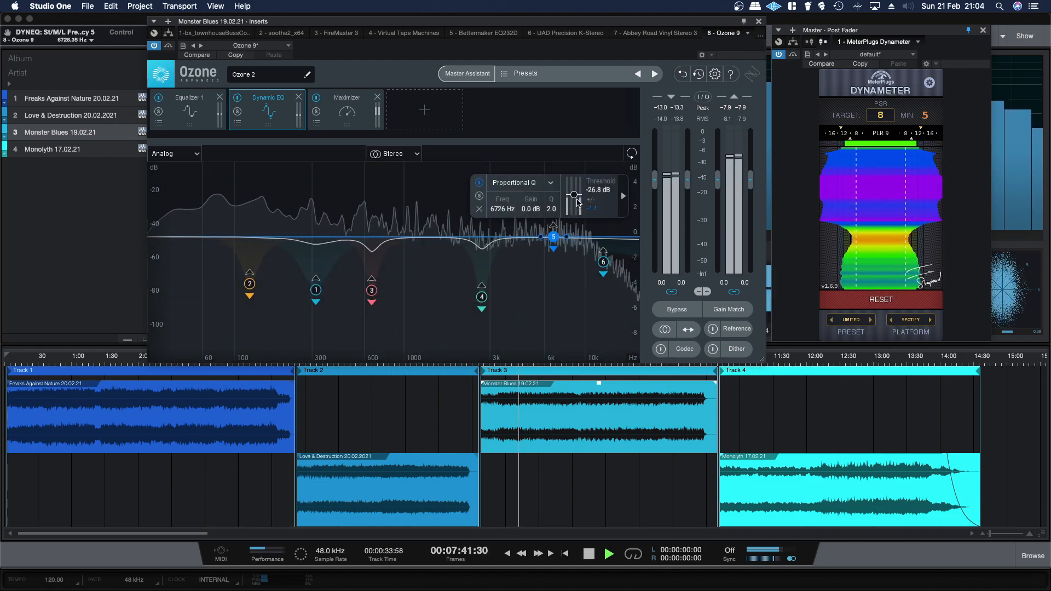
{"action": "left_click", "coordinate": [523, 183]}
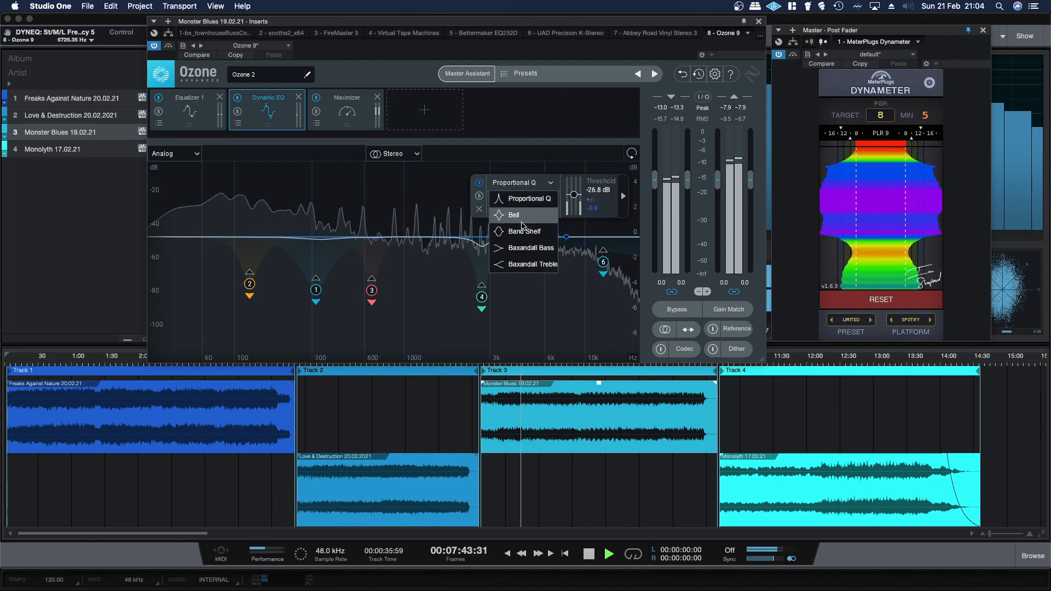
{"action": "left_click", "coordinate": [535, 294]}
{"action": "left_click_drag", "start_coordinate": [554, 236], "coordinate": [553, 267]}
{"action": "scroll", "coordinate": [553, 267], "scroll_direction": "up", "scroll_amount": 5}
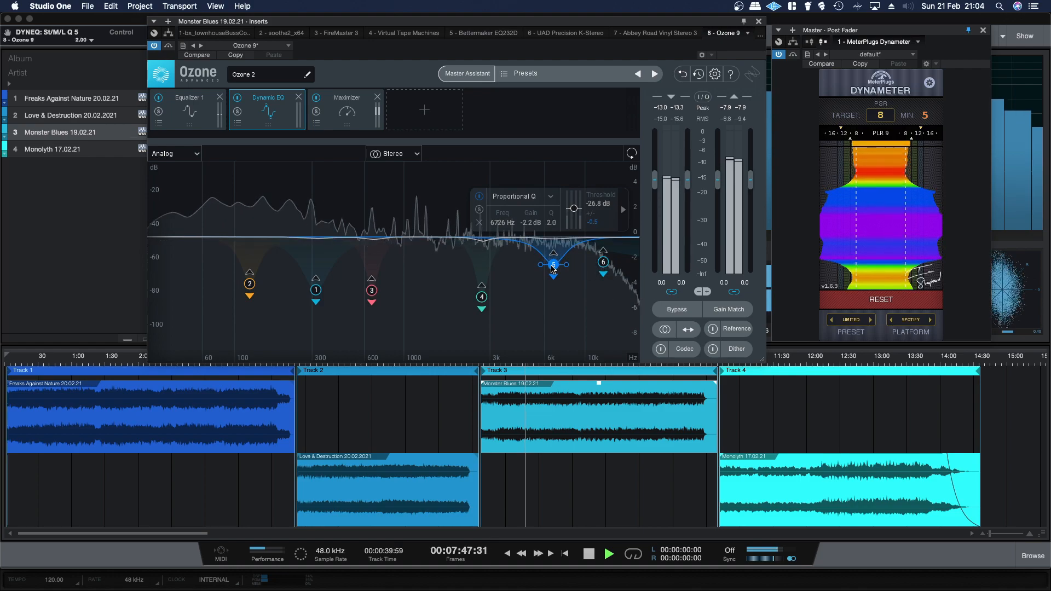
{"action": "left_click_drag", "start_coordinate": [553, 269], "coordinate": [549, 310]}
{"action": "left_click", "coordinate": [479, 322]}
{"action": "left_click_drag", "start_coordinate": [548, 310], "coordinate": [551, 310]}
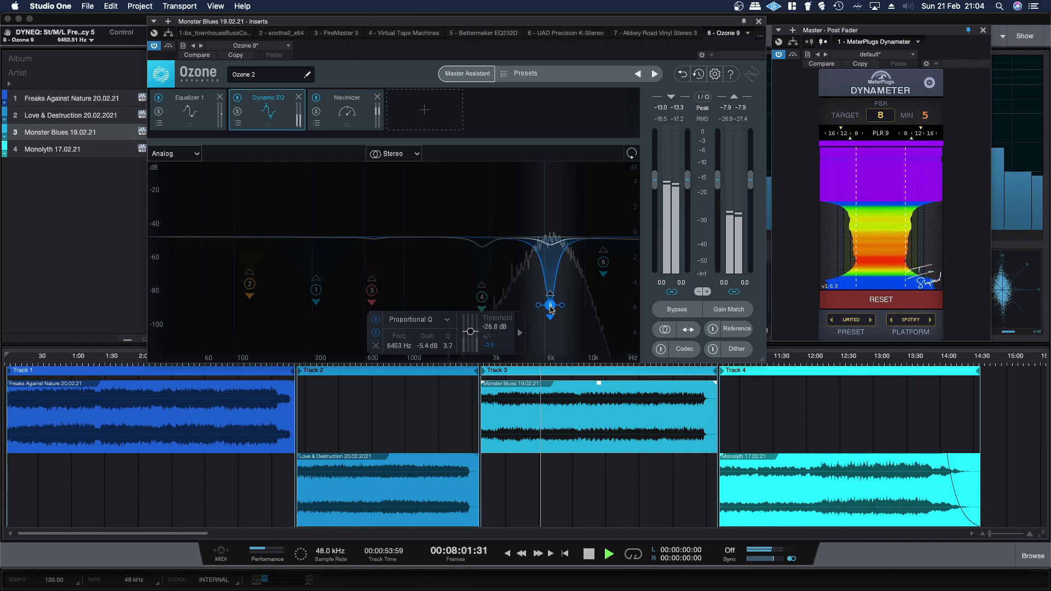
- Lower the band 5 threshold to about -30.9 dB, unsolo the band and compare the sound with it disabled and re-enabled
{"action": "left_click_drag", "start_coordinate": [472, 336], "coordinate": [472, 339]}
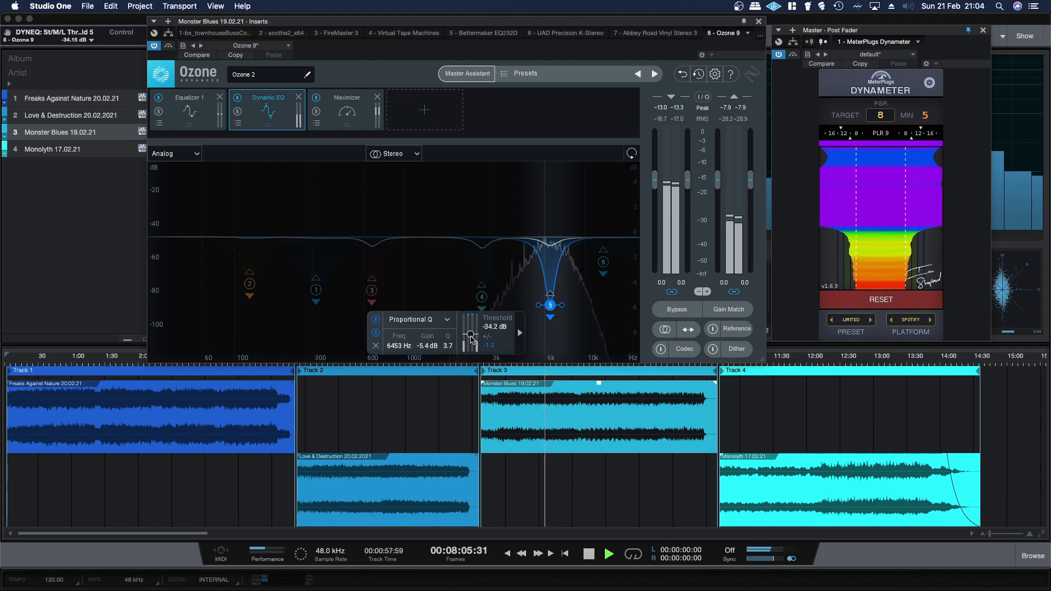
{"action": "left_click", "coordinate": [376, 333]}
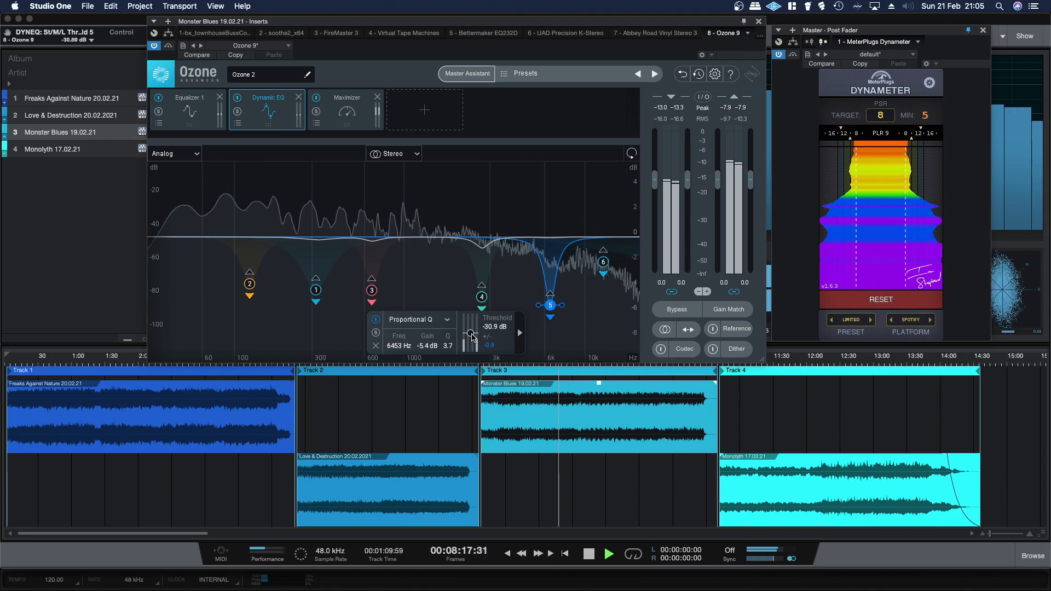
{"action": "left_click", "coordinate": [376, 320]}
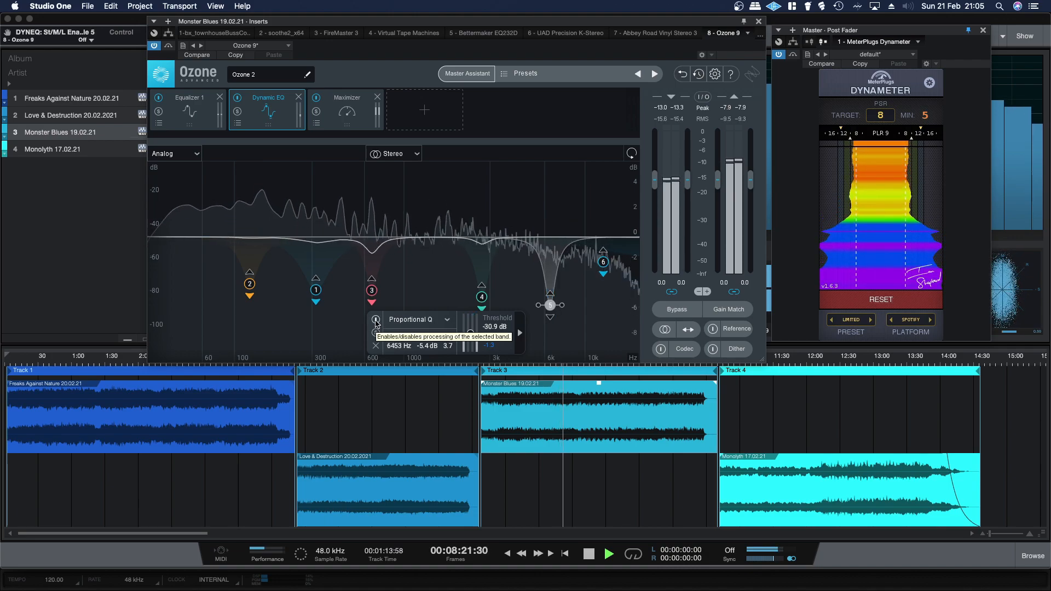
{"action": "left_click", "coordinate": [376, 321]}
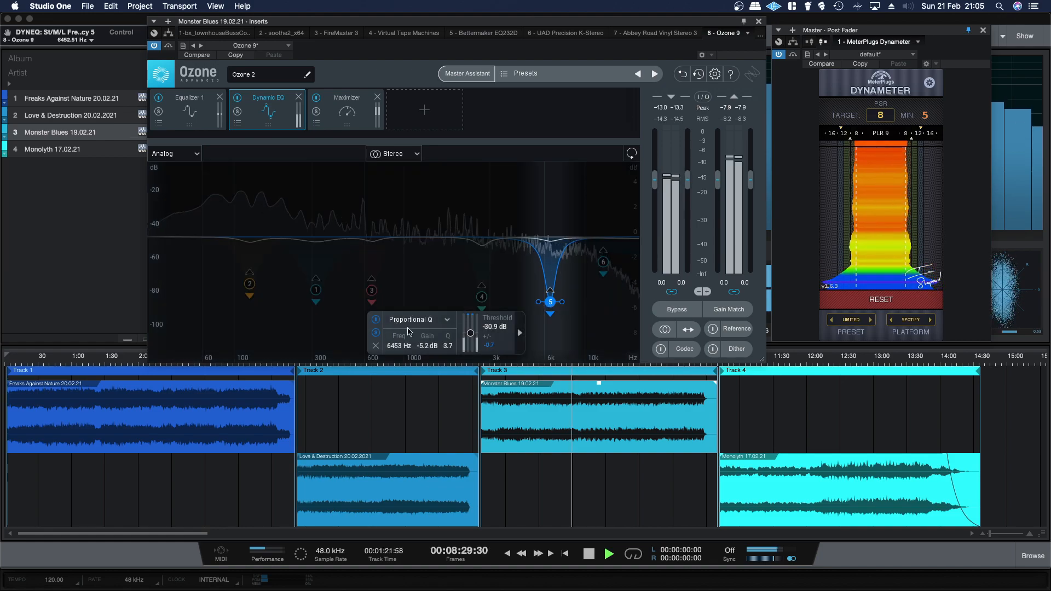
- Solo band 5, move it to about 7619 Hz at -5.4 dB gain, unsolo it and stop playback
{"action": "left_click", "coordinate": [375, 333]}
{"action": "left_click_drag", "start_coordinate": [552, 308], "coordinate": [565, 310]}
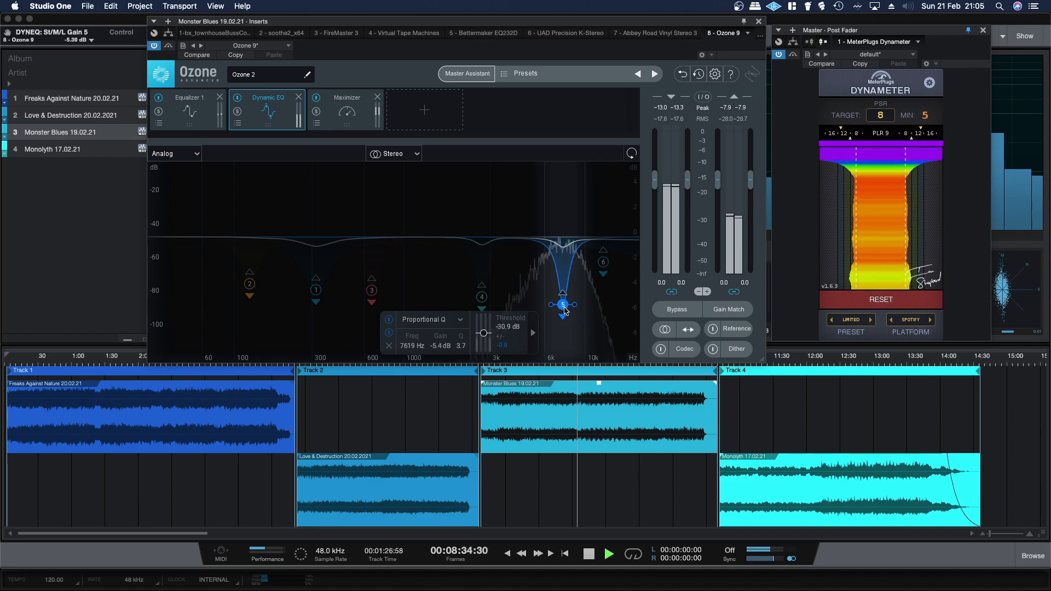
{"action": "left_click", "coordinate": [388, 333]}
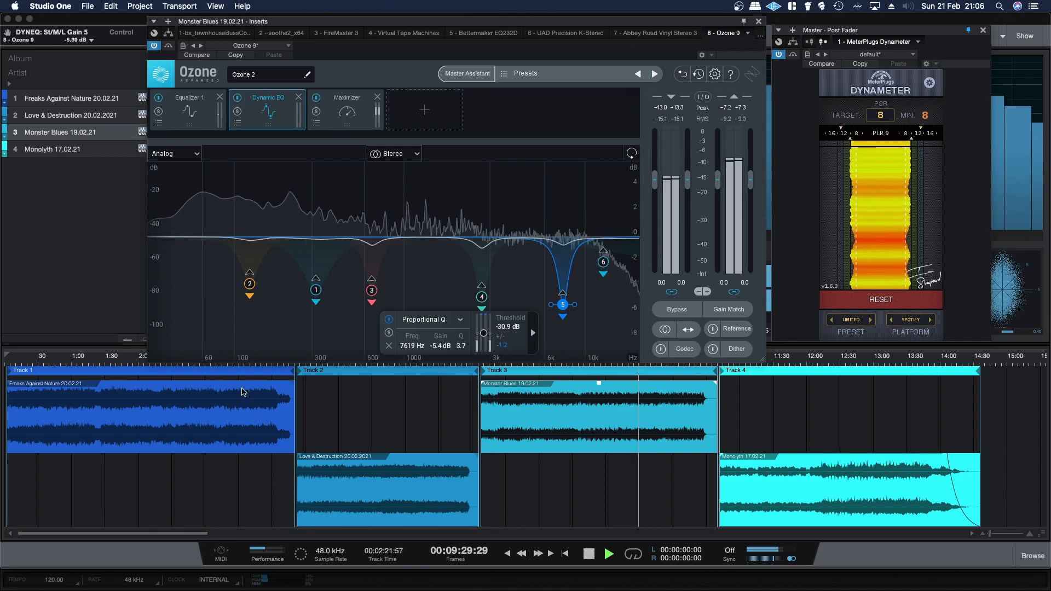
{"action": "left_click_drag", "start_coordinate": [402, 21], "coordinate": [389, 17]}
{"action": "key", "text": "space"}
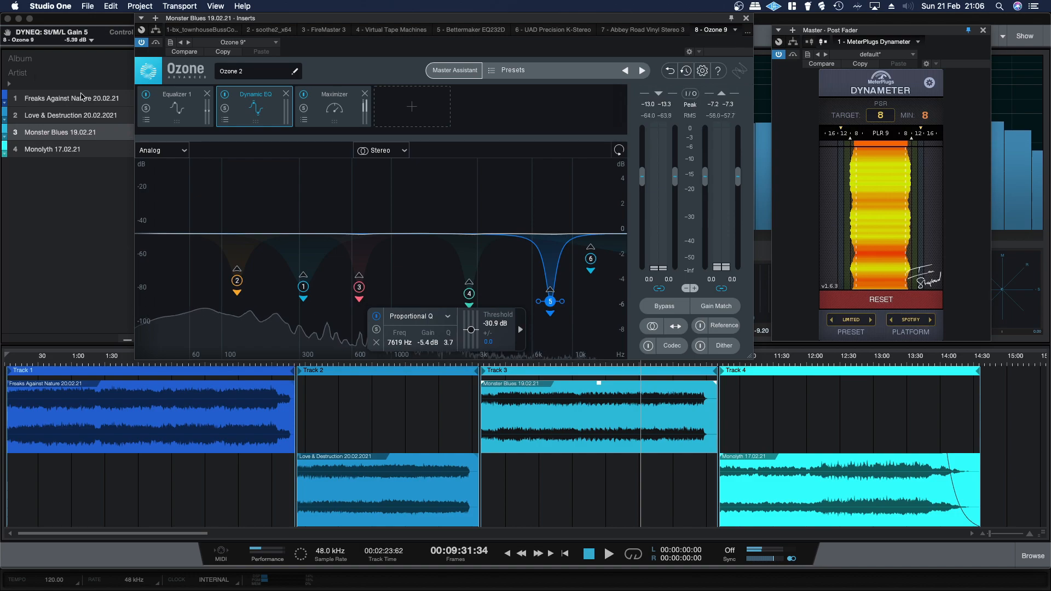
- Play a section of each of the four tracks in order to compare their dynamics on the Dynameter, finishing on Monolyth
{"action": "left_click", "coordinate": [235, 370]}
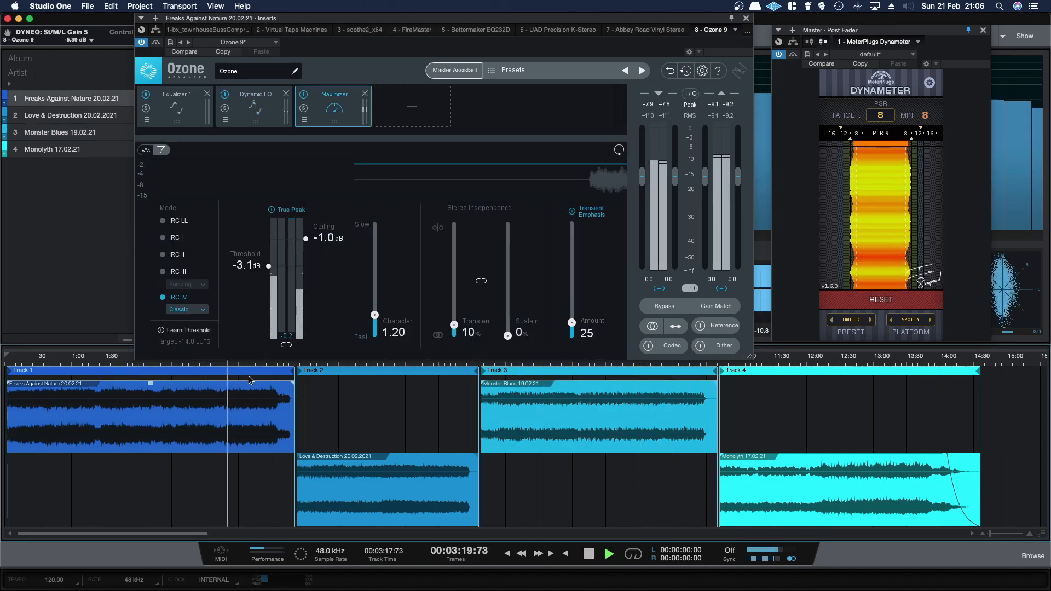
{"action": "left_click", "coordinate": [390, 368]}
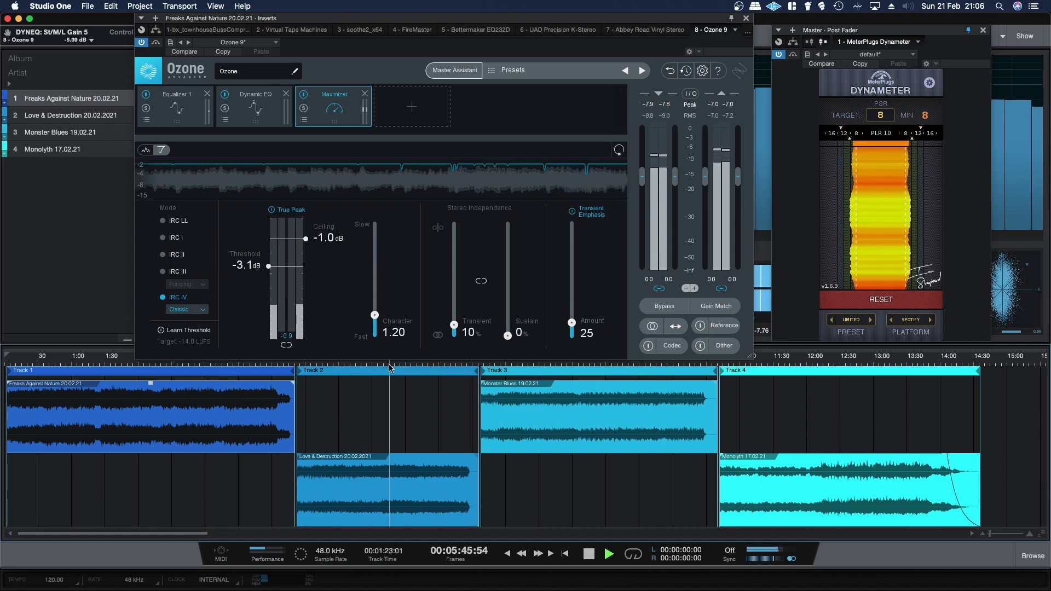
{"action": "left_click", "coordinate": [589, 368]}
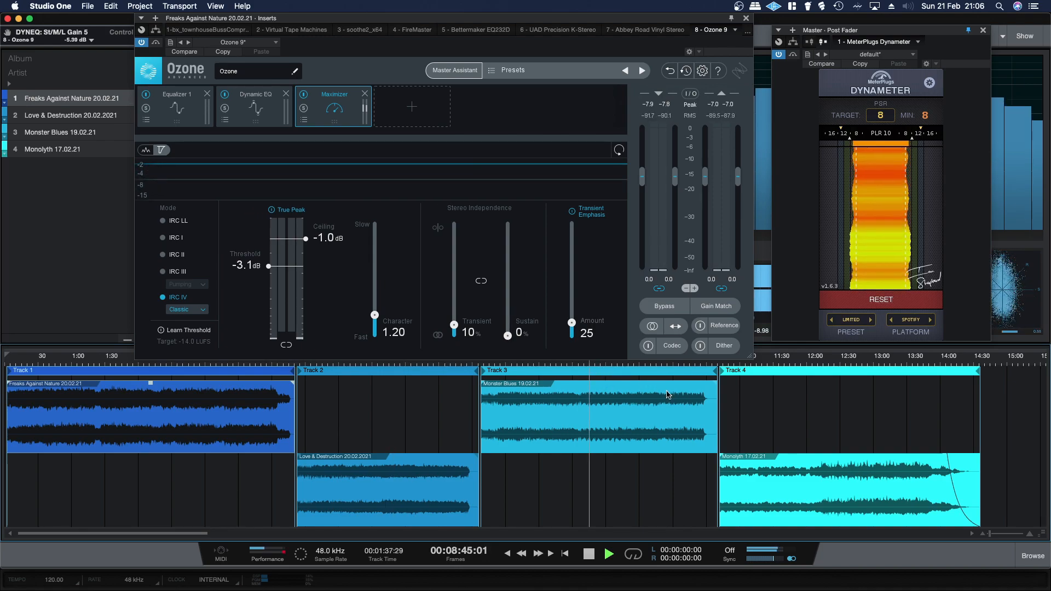
{"action": "left_click", "coordinate": [893, 371]}
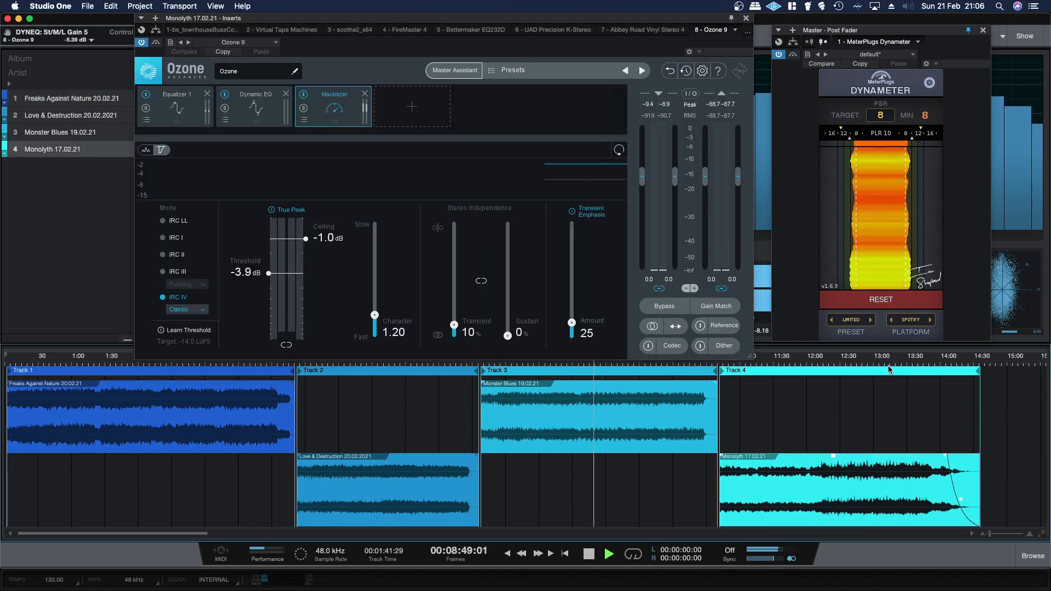
{"action": "left_click", "coordinate": [888, 368]}
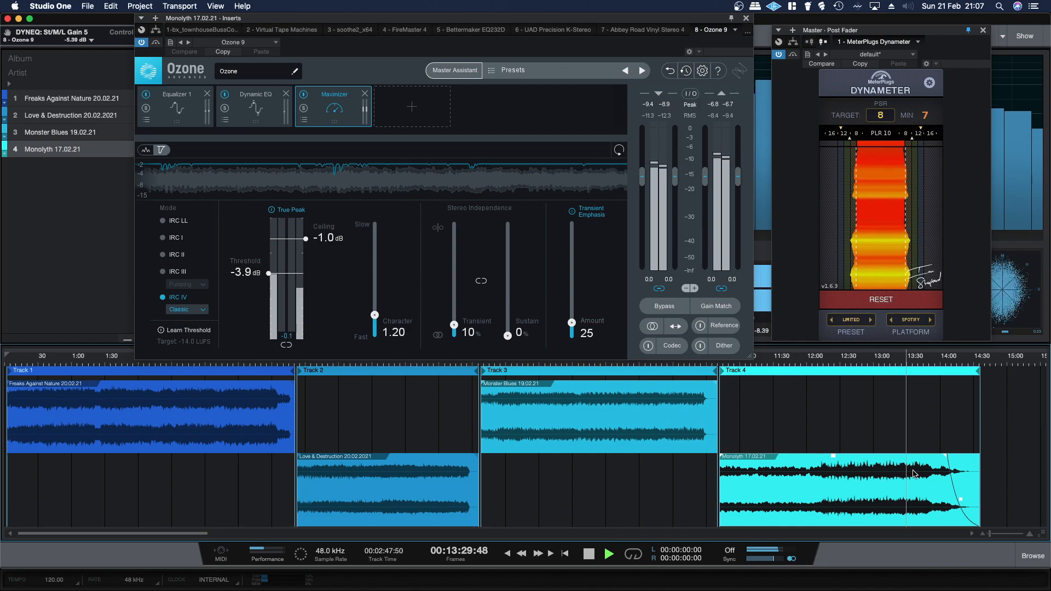
- Review the Equalizer and Dynamic EQ in the Monolyth Ozone 9 insert during playback, and stop
{"action": "left_click", "coordinate": [173, 108]}
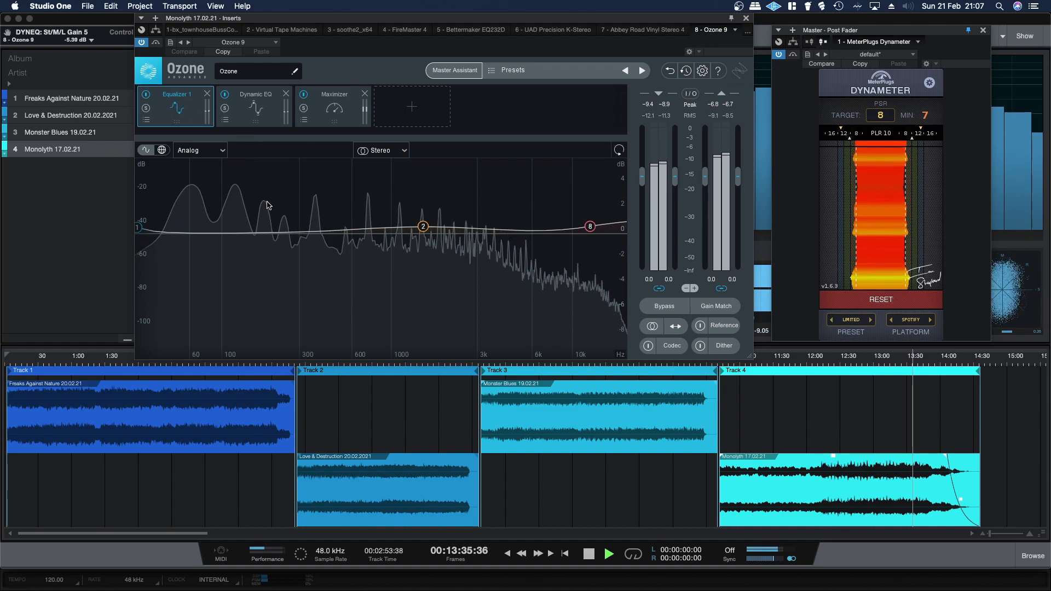
{"action": "left_click", "coordinate": [255, 107]}
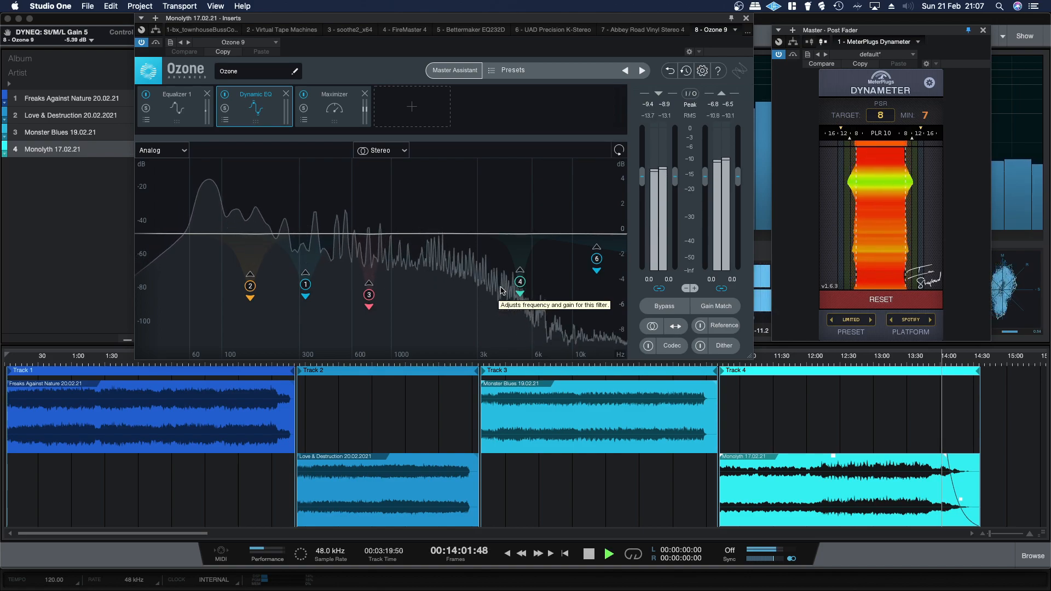
{"action": "key", "text": "space"}
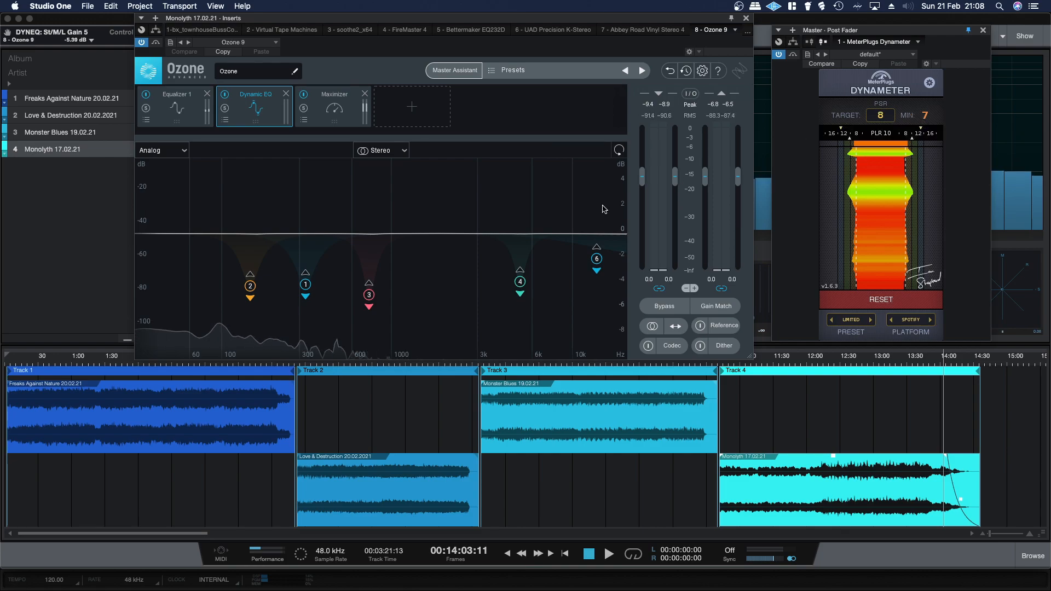
- Resume Monolyth, switch on and open its bx_townhouse Buss Compressor beside the Dynameter, and stop playback after listening
{"action": "left_click_drag", "start_coordinate": [836, 24], "coordinate": [842, 49]}
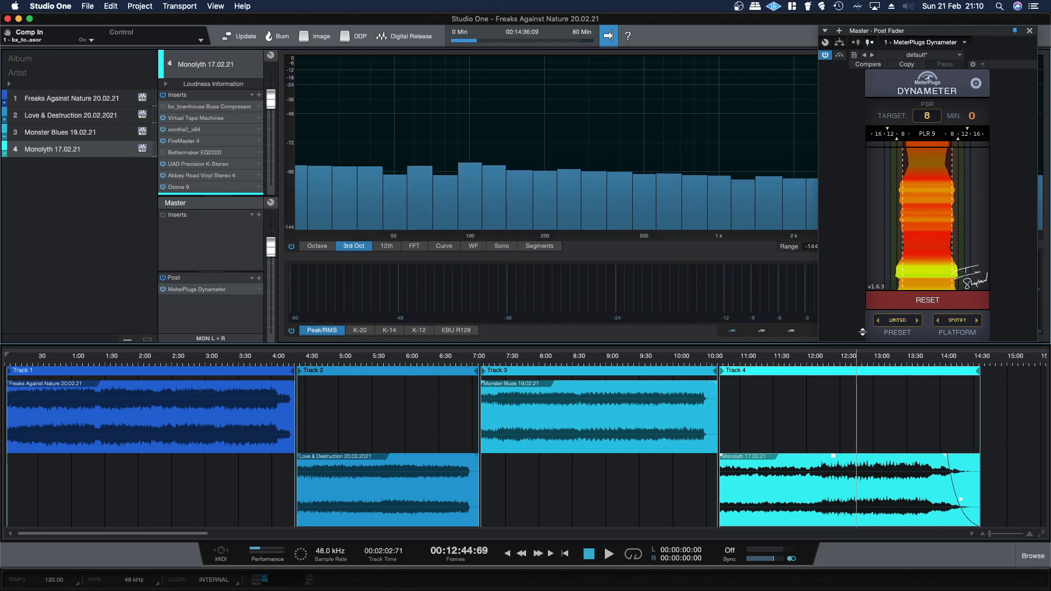
{"action": "key", "text": "space"}
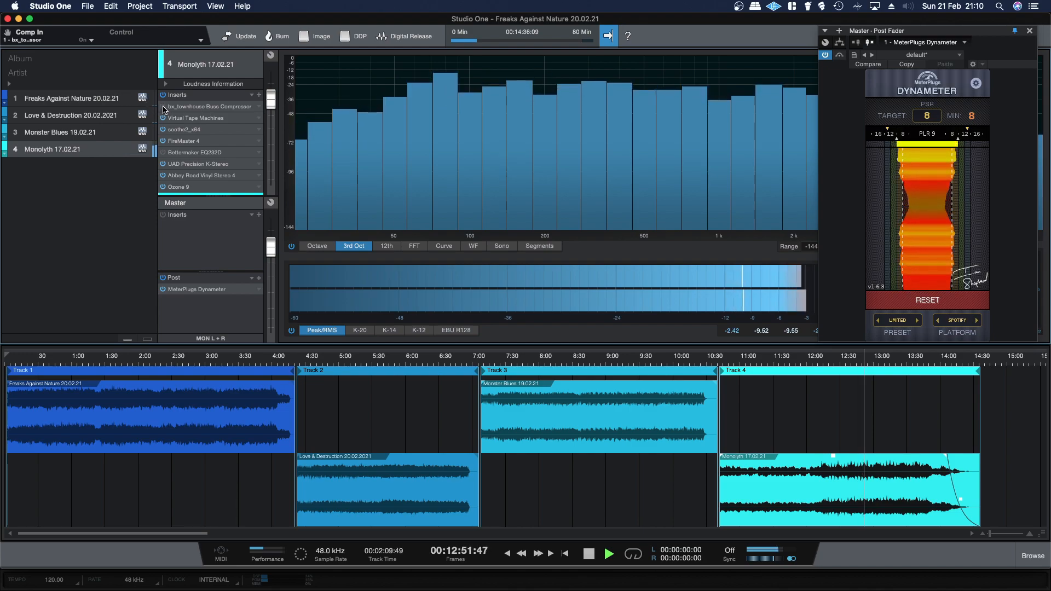
{"action": "left_click", "coordinate": [200, 107]}
{"action": "left_click_drag", "start_coordinate": [172, 22], "coordinate": [167, 151]}
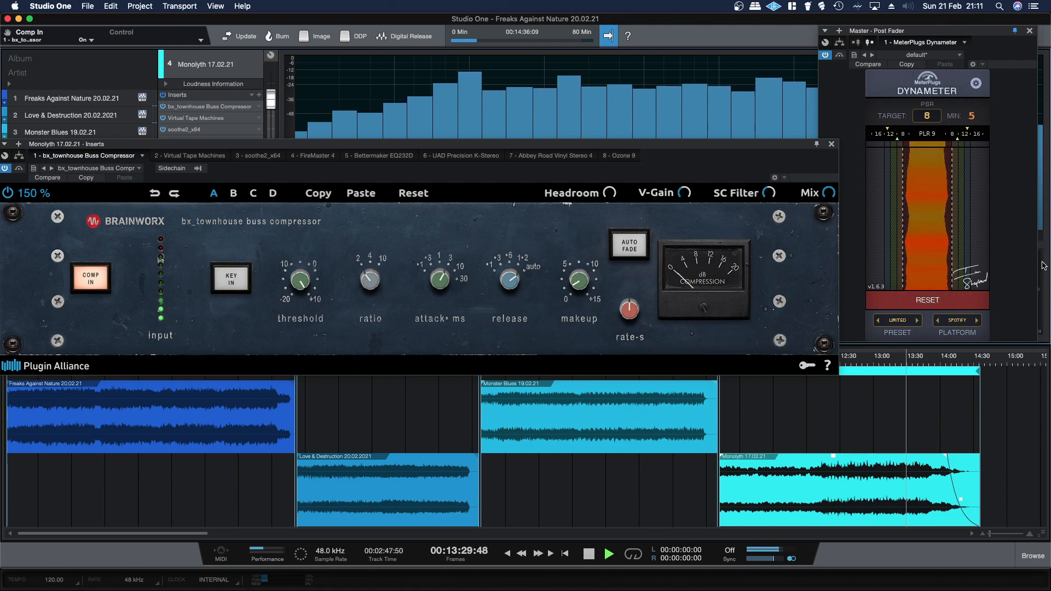
{"action": "key", "text": "space"}
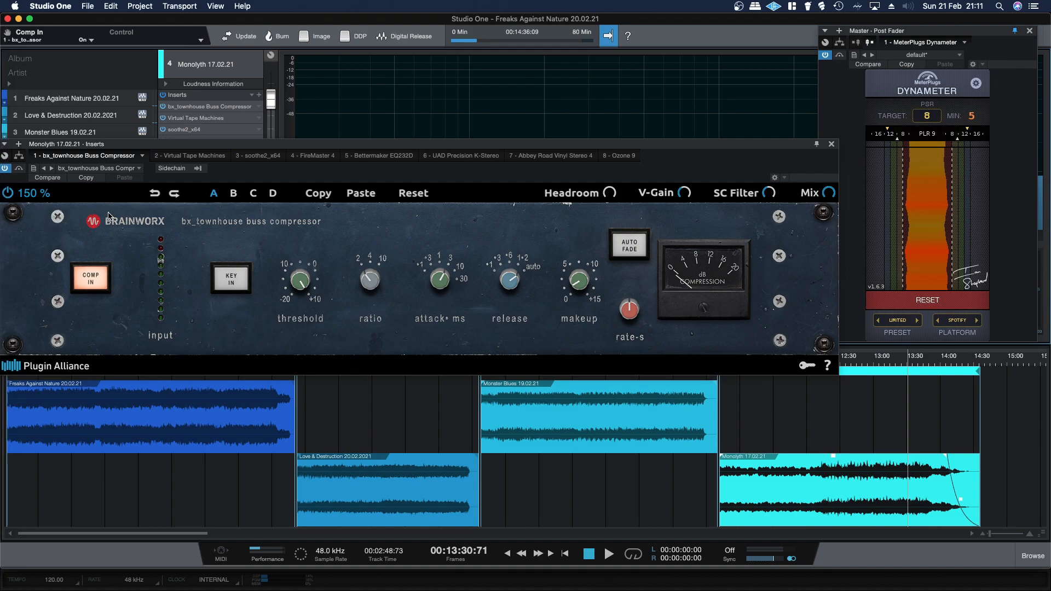
- Move the compressor window clear of the track timeline and close it
{"action": "left_click_drag", "start_coordinate": [179, 149], "coordinate": [184, 110]}
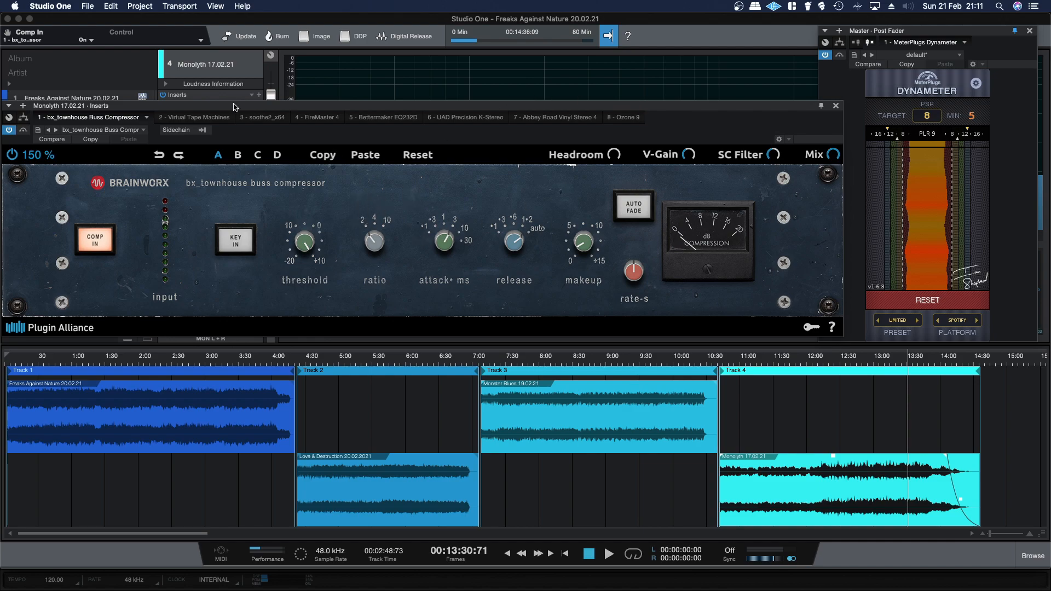
{"action": "mouse_move", "coordinate": [240, 106]}
{"action": "left_mouse_down"}
{"action": "mouse_move", "coordinate": [245, 178]}
{"action": "mouse_move", "coordinate": [239, 121]}
{"action": "left_mouse_up"}
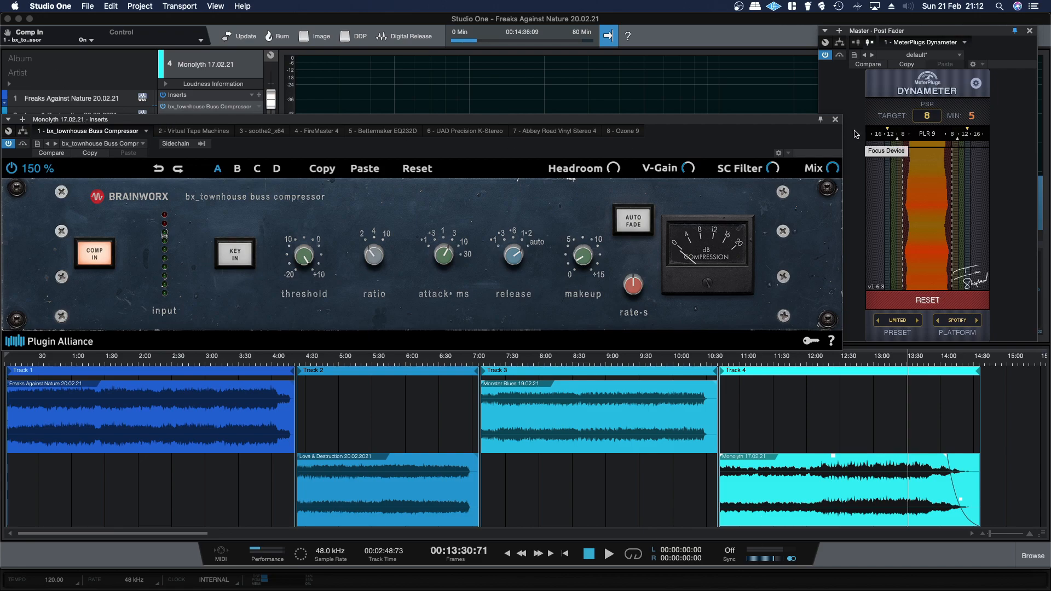
{"action": "left_click", "coordinate": [838, 120]}
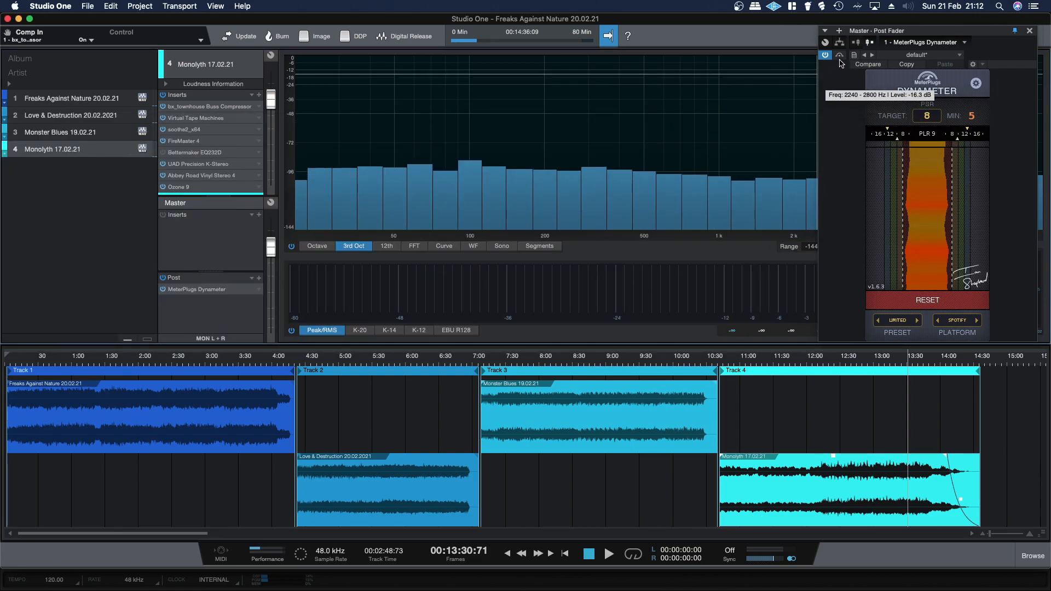
- Shift the Dynameter window slightly and set its platform to AES
{"action": "mouse_move", "coordinate": [880, 33]}
{"action": "left_mouse_down"}
{"action": "mouse_move", "coordinate": [846, 33]}
{"action": "mouse_move", "coordinate": [864, 34]}
{"action": "left_mouse_up"}
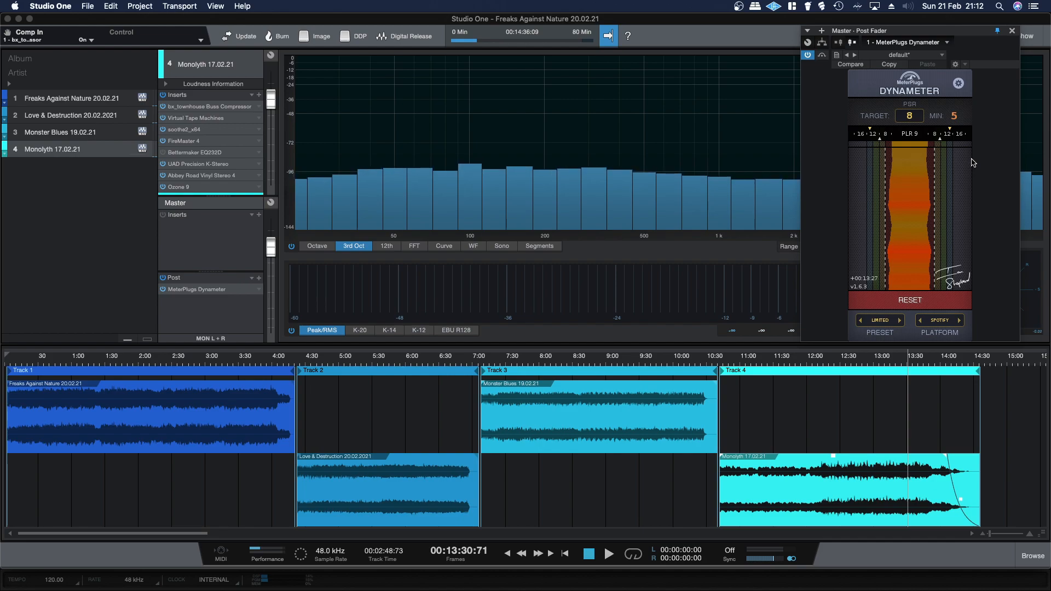
{"action": "left_click", "coordinate": [920, 320]}
{"action": "left_click", "coordinate": [920, 321]}
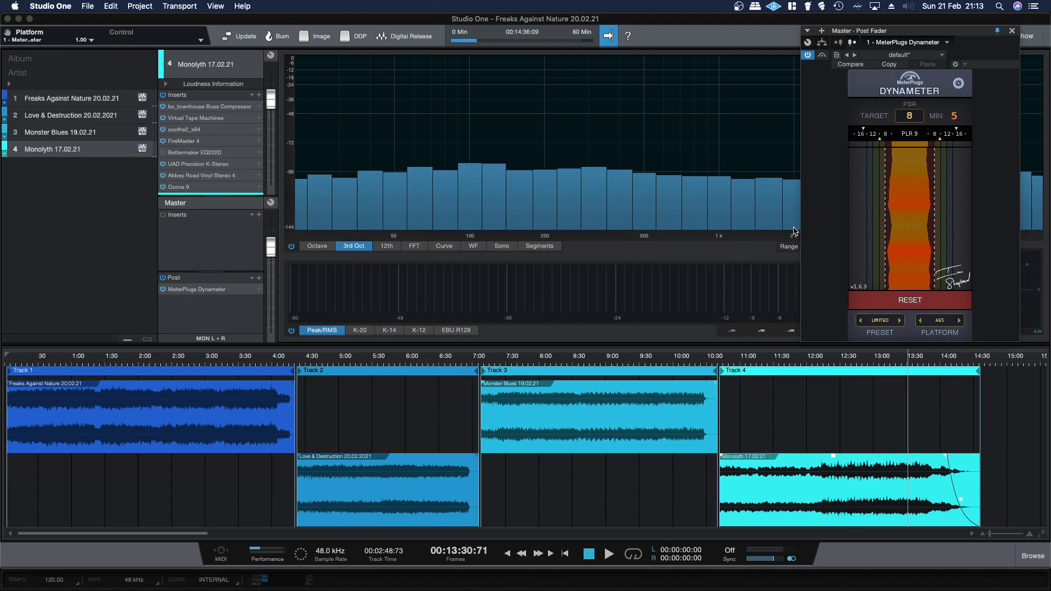